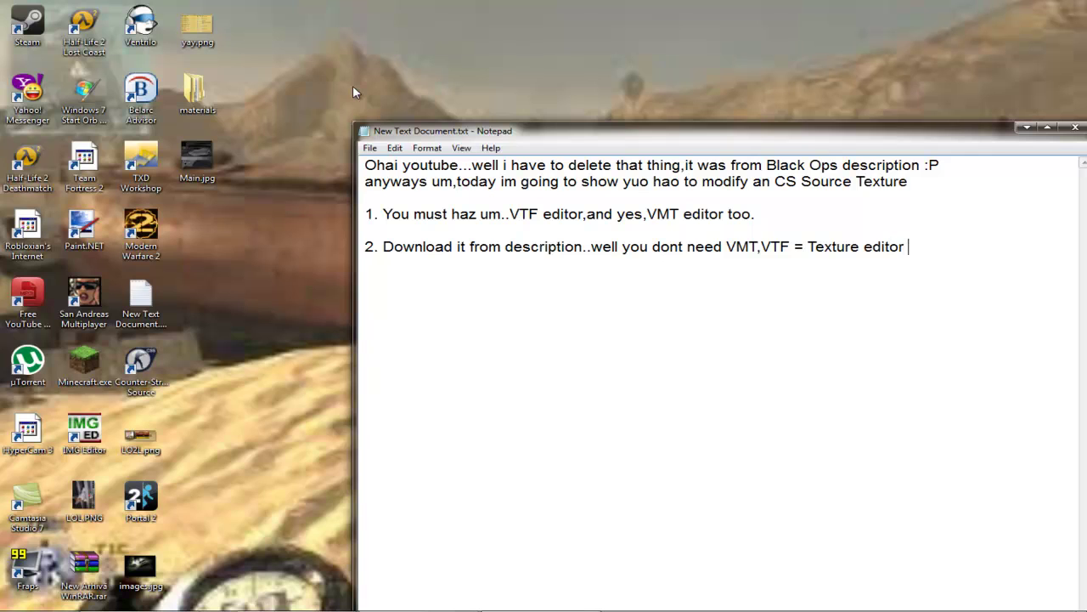
Finish note 2 with "VMT = Script editor" and add "3. Anyways um,download an mod from gamebanana.com..or any modding site".
text(MT = Script editor)
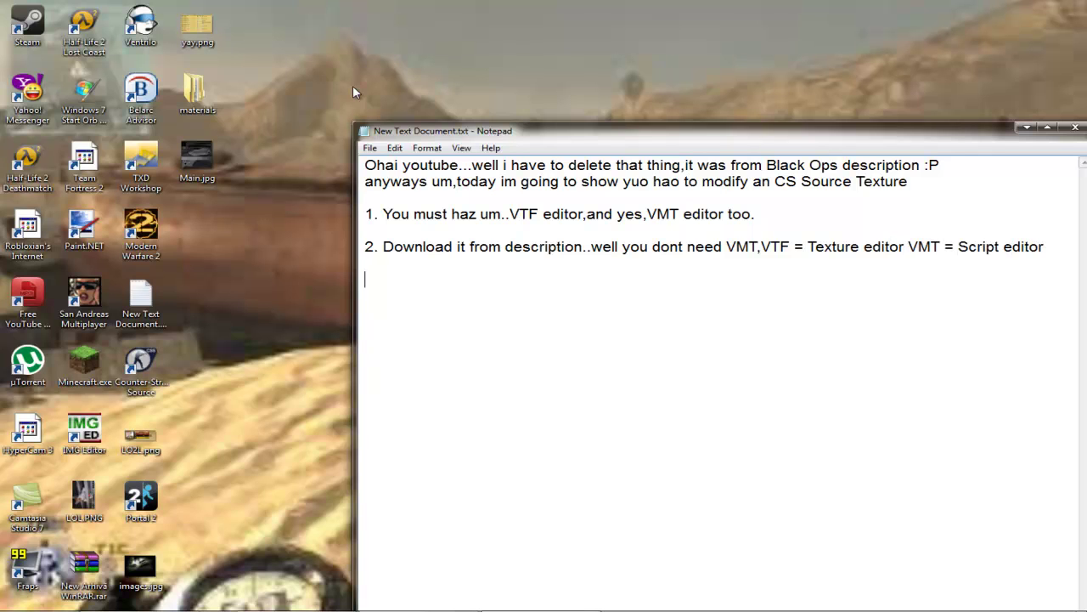
text(yways um,dwonload)
key(BackSpace)
key(BackSpace)
key(BackSpace)
key(BackSpace)
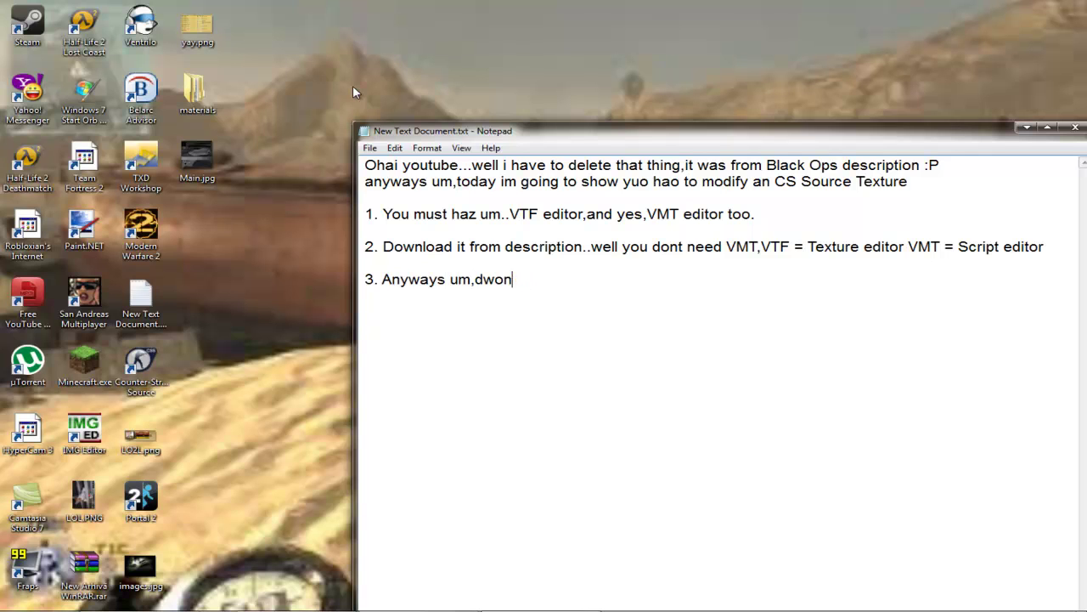
text(nload an m)
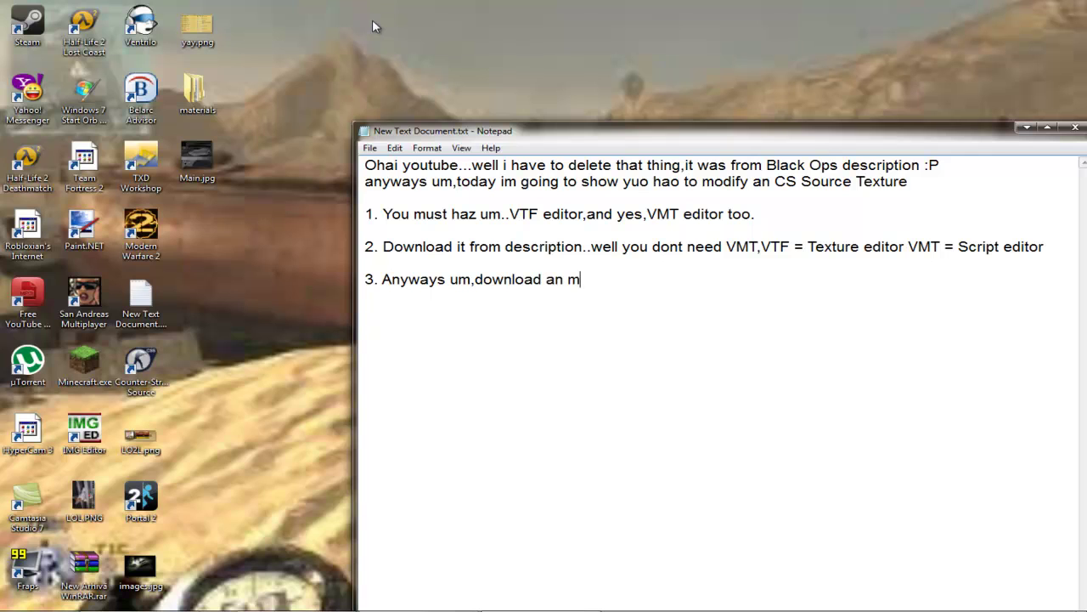
text(od from gameban)
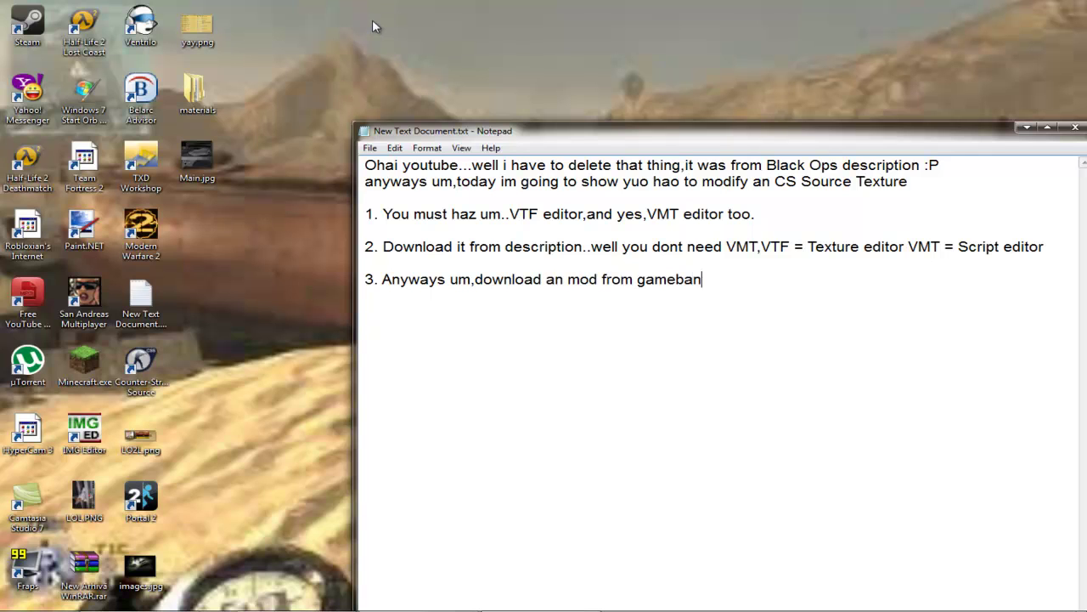
text(ana.com..or any modding site)
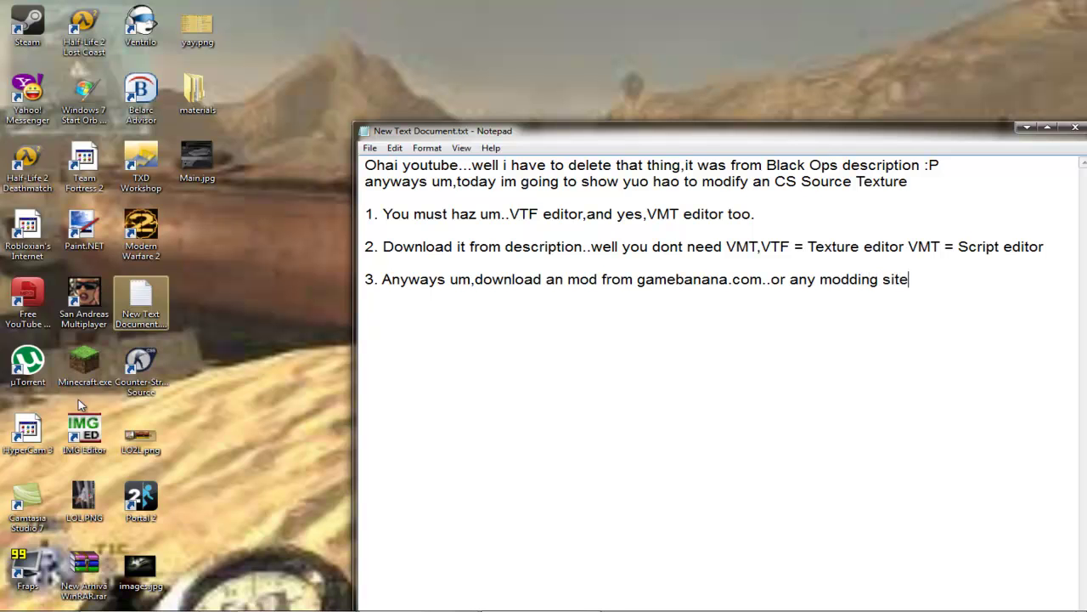
Switch to Firefox, view the download page of the HK 34 AXIS Tactical Folder skin, and return to its profile.
click(181, 553)
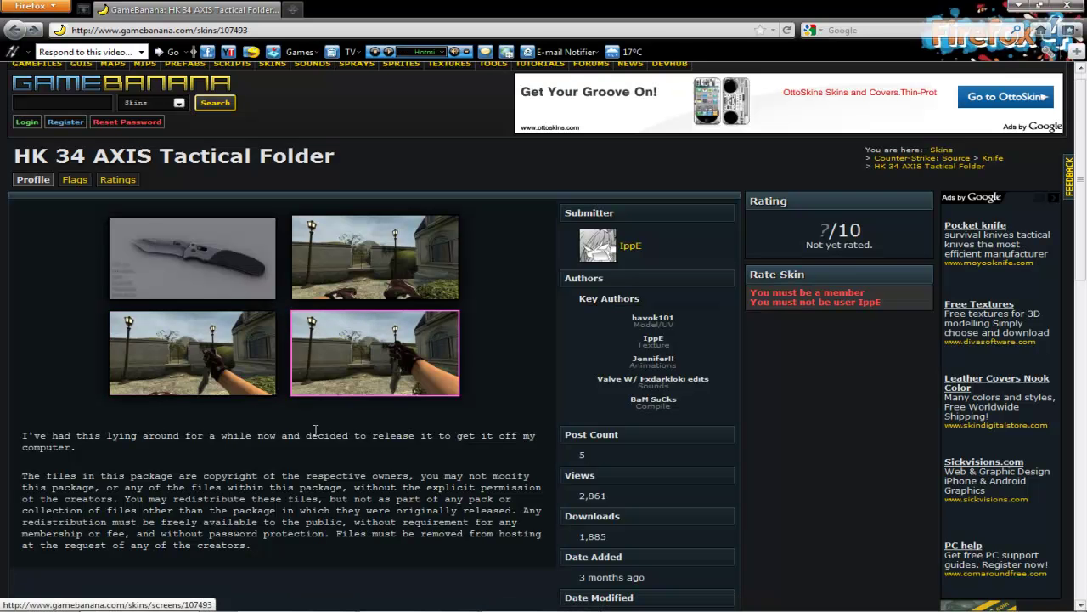
scroll(304, 486, down, 3)
click(688, 502)
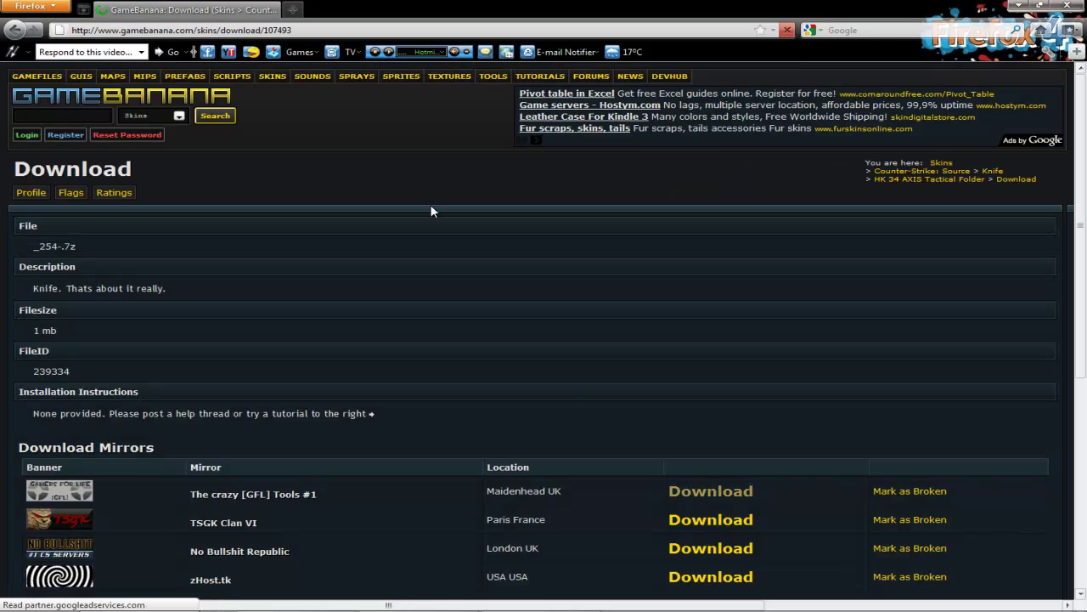
click(15, 31)
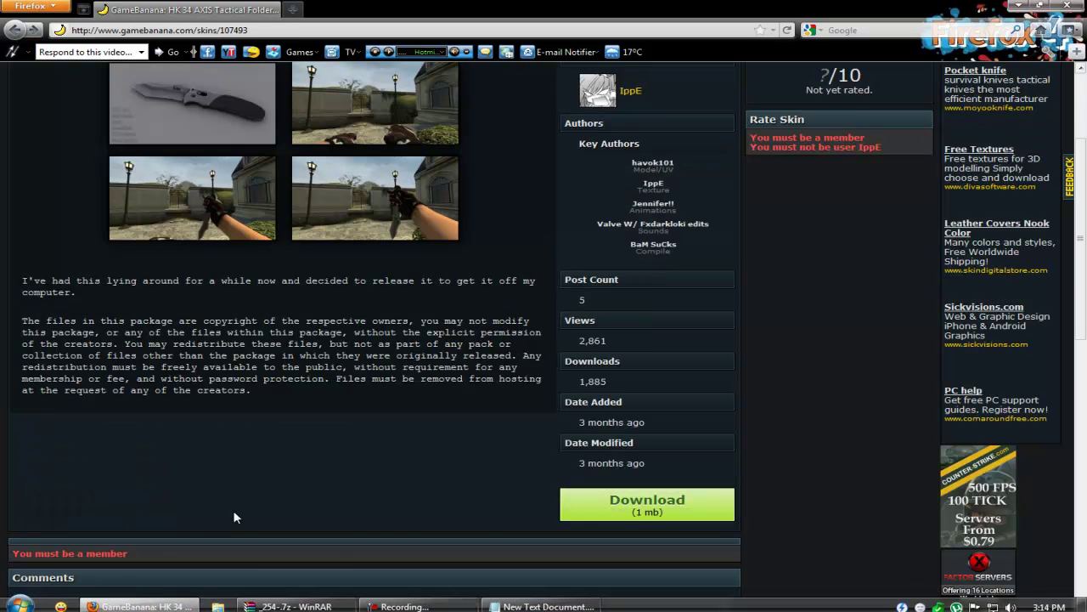
Bring up the browser's list of downloaded files, closing the history list.
key(ctrl+h)
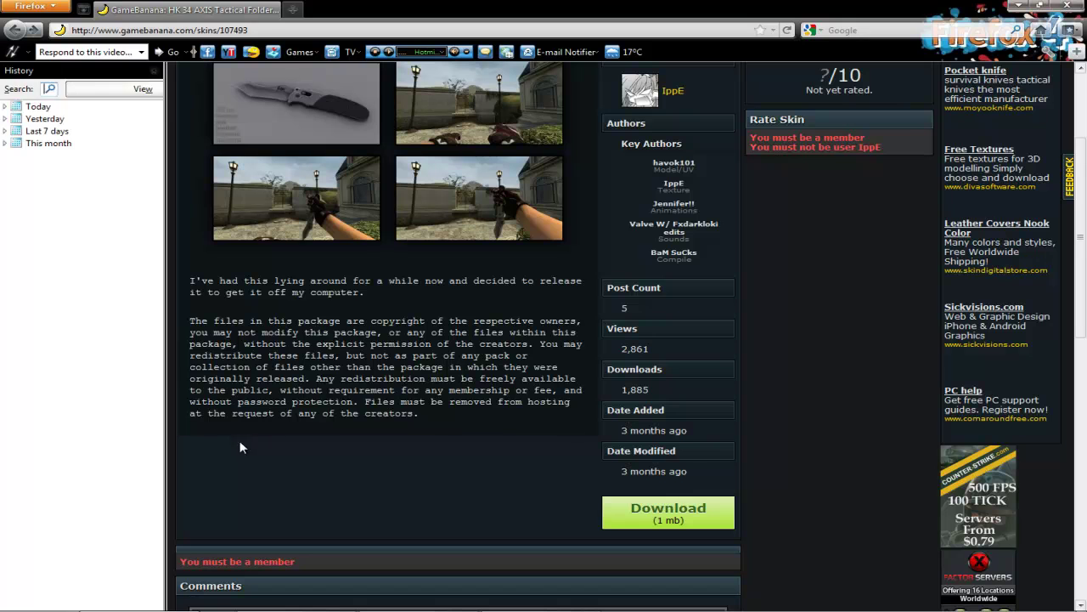
key(ctrl+h)
key(ctrl+j)
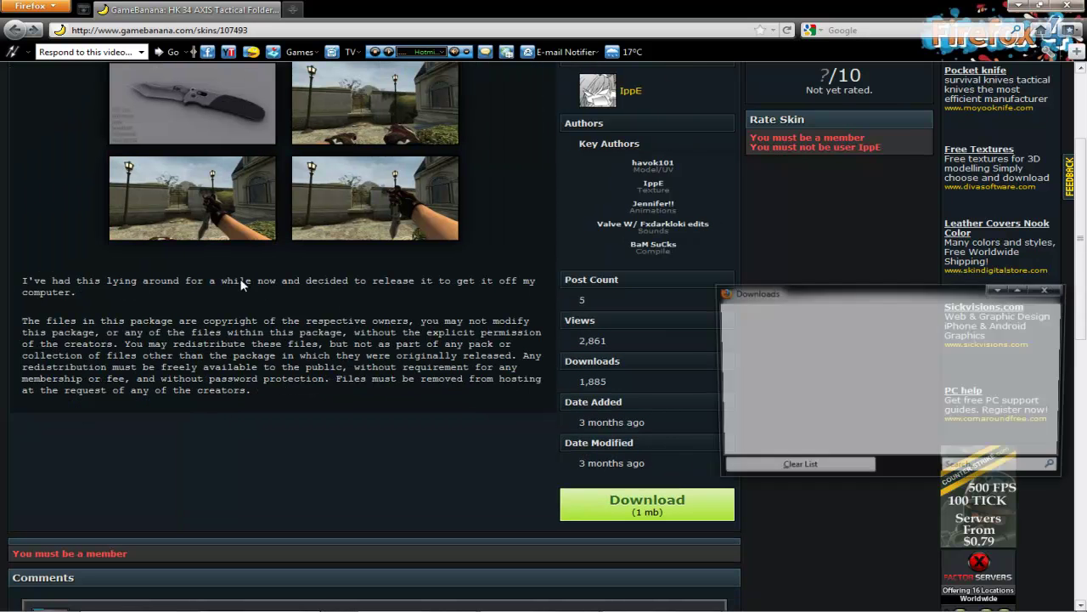
Replace the Notepad text with "Open the file.." and bring up the _254-.7z archive in WinRAR.
click(662, 600)
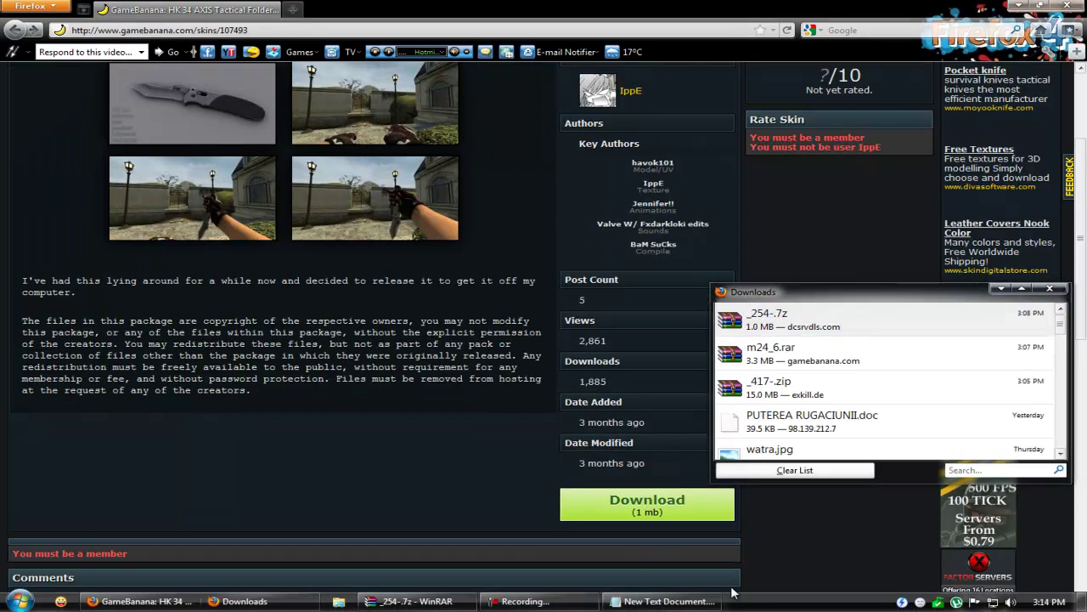
key(ctrl+a)
key(Delete)
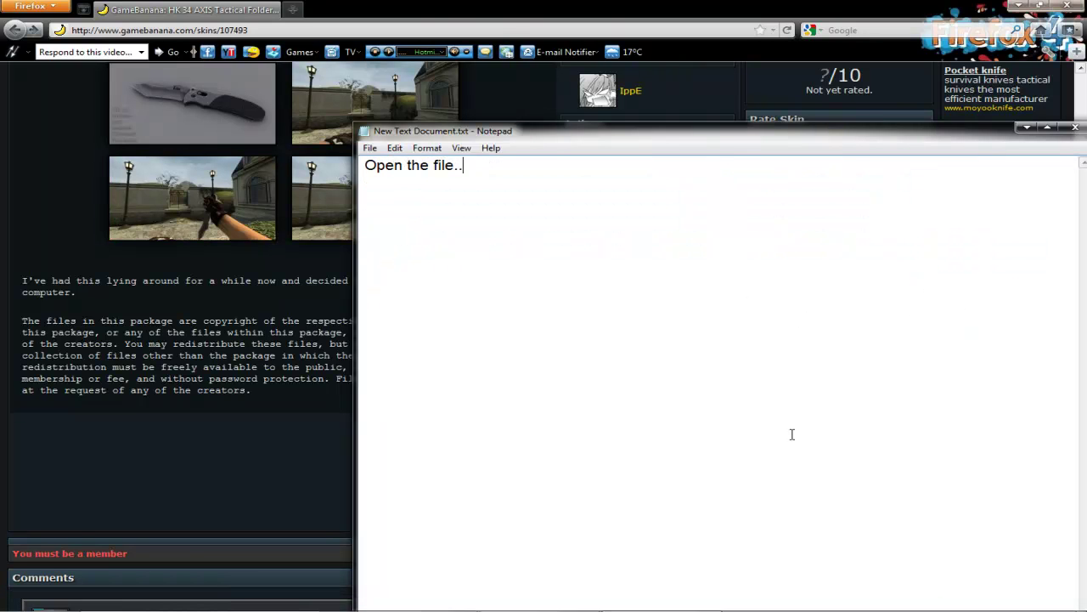
click(414, 603)
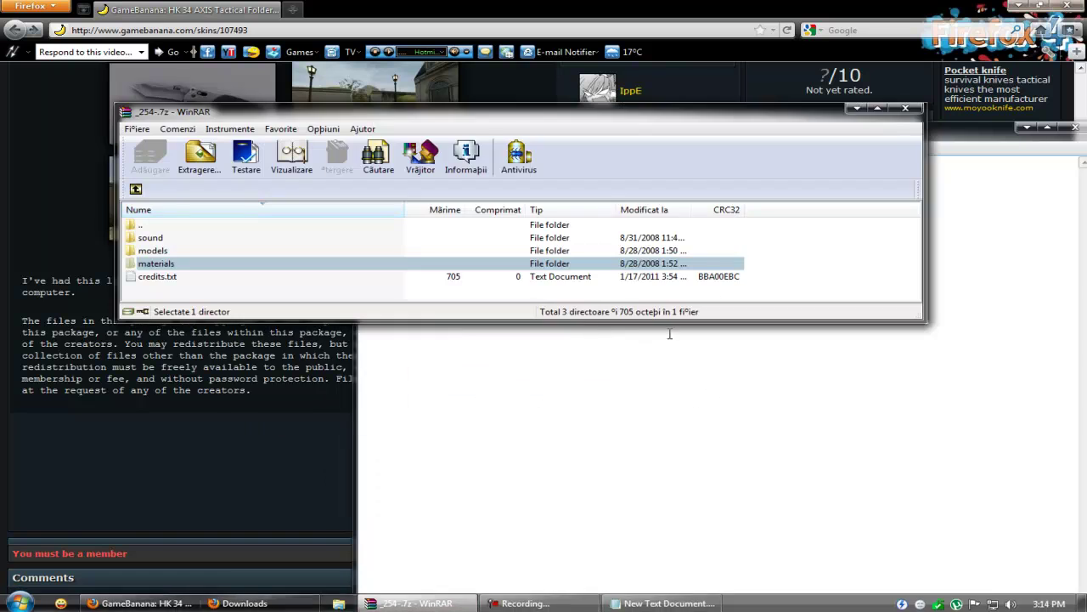
Replace the Notepad text with "And extract materials,i suggest you to dont edit others if you're a newbie..well i am :P".
click(738, 411)
text(And e)
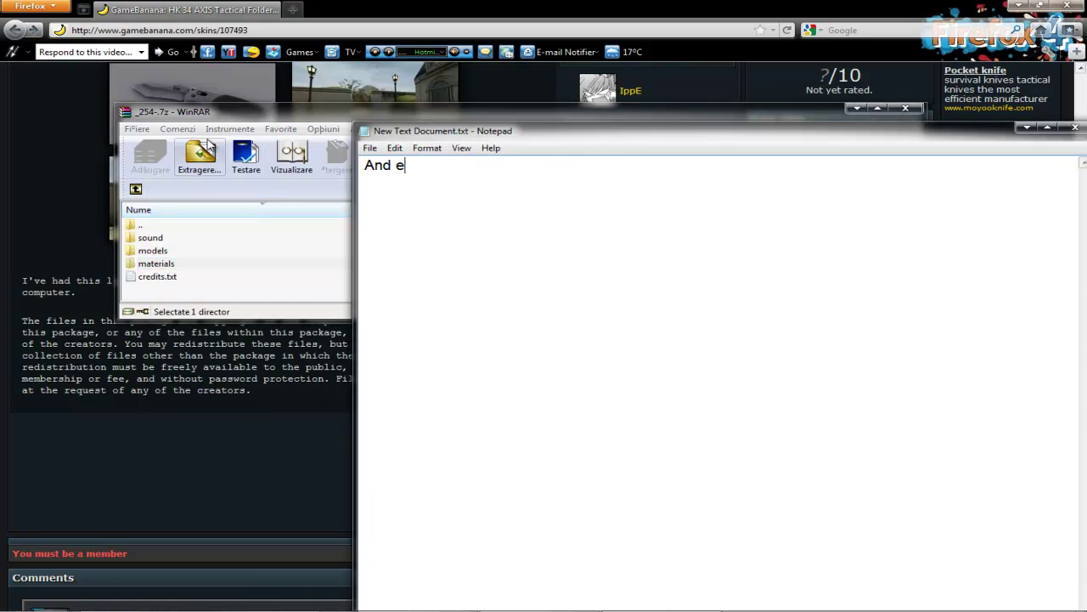
text(xtract materials)
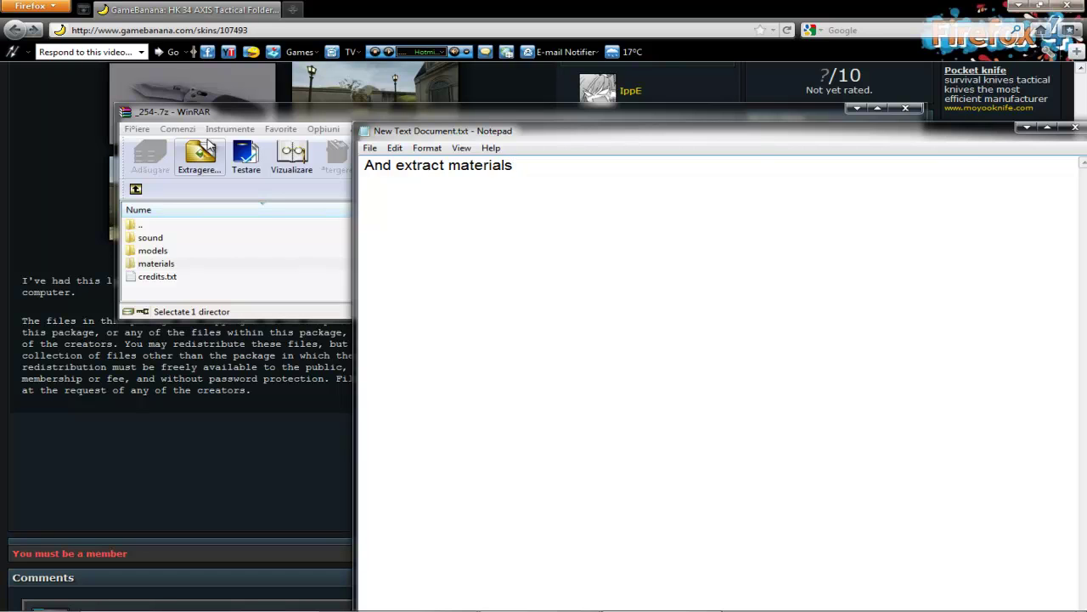
text(,i suggest you to dont e)
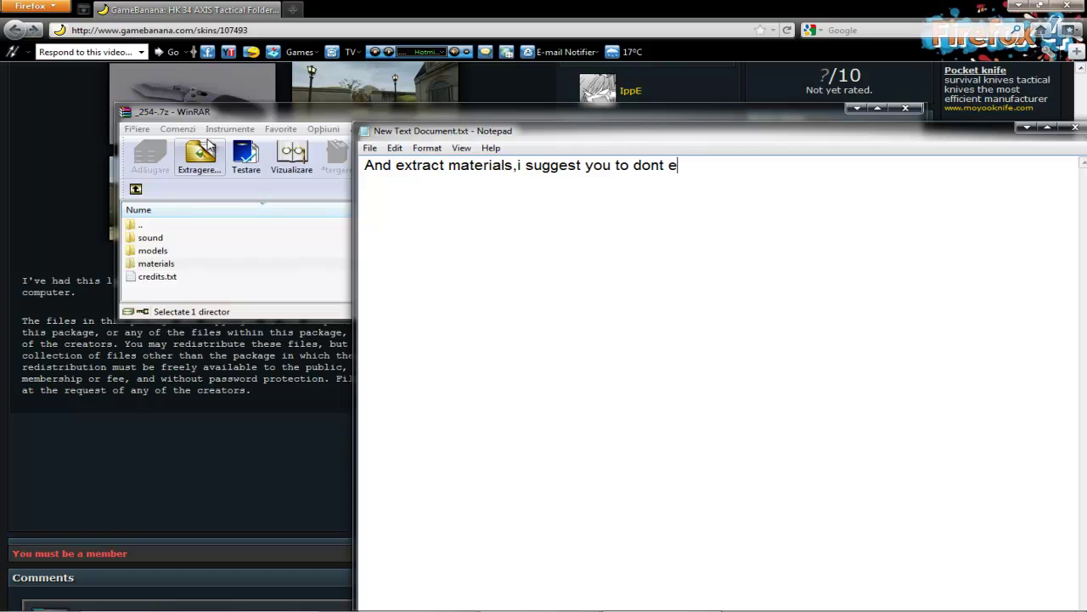
key(BackSpace)
key(BackSpace)
text(dit others if you're a new)
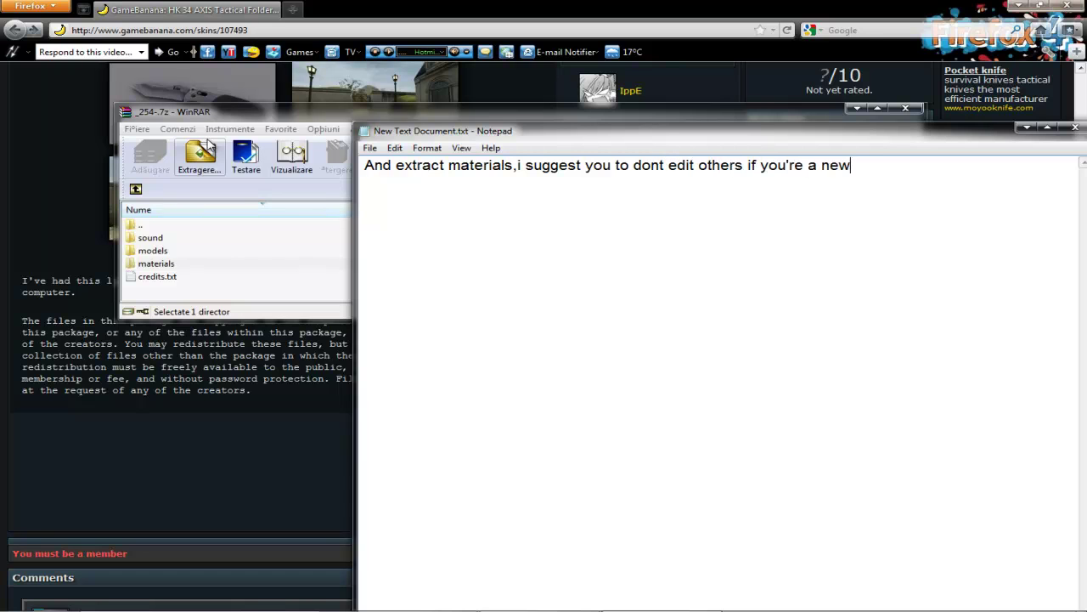
text(bie..well i am :P)
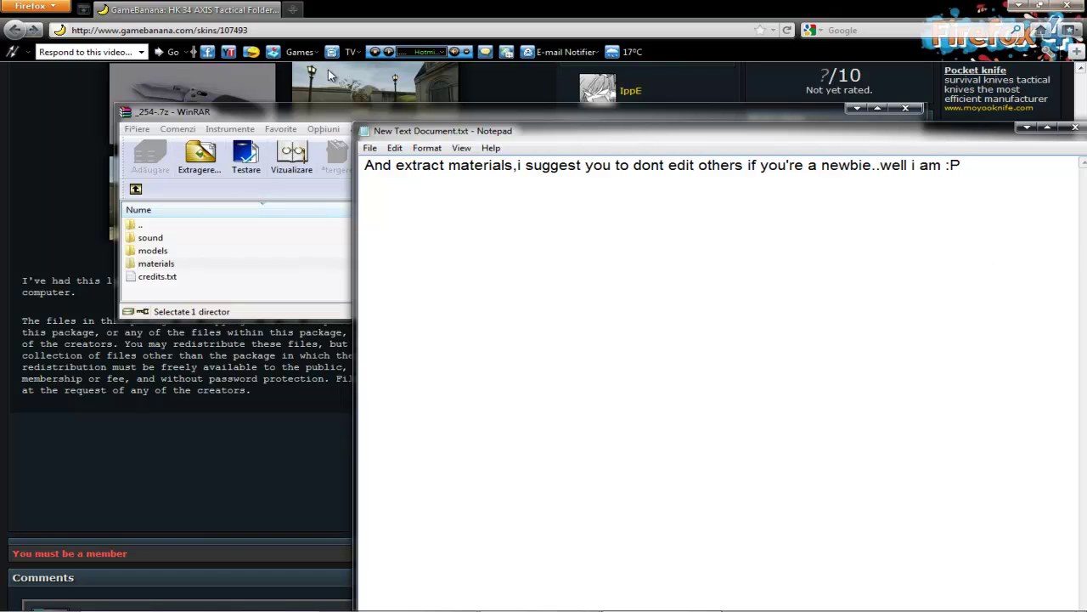
Clear the note and bring up the _254-.7z archive in WinRAR with its materials folder selected.
key(ctrl+a)
key(BackSpace)
click(235, 265)
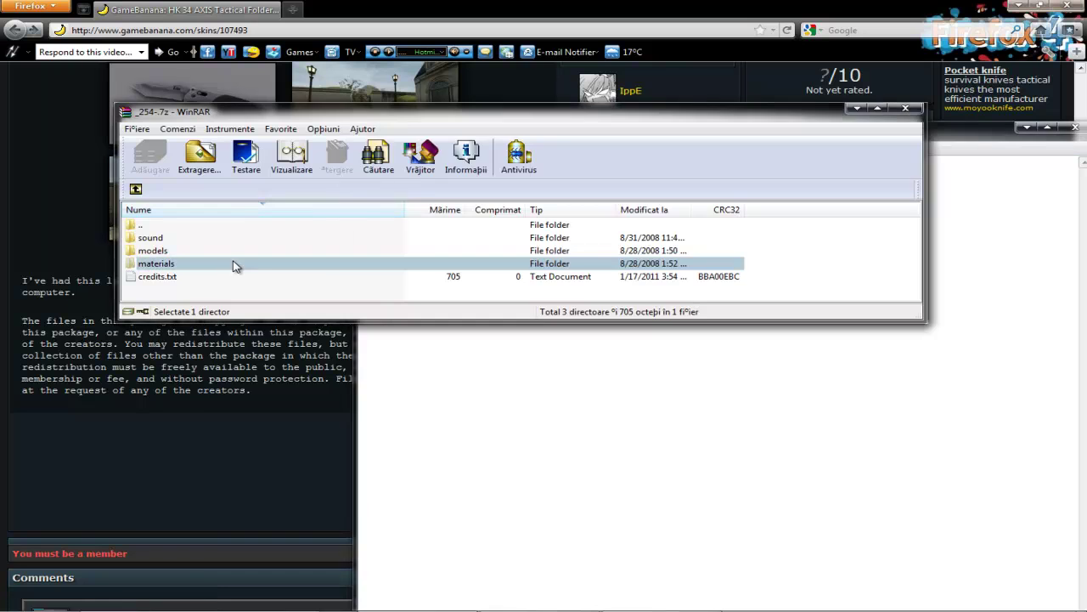
Show the desktop, write "Open materials folder." in Notepad, and open the materials folder from the desktop.
click(1084, 607)
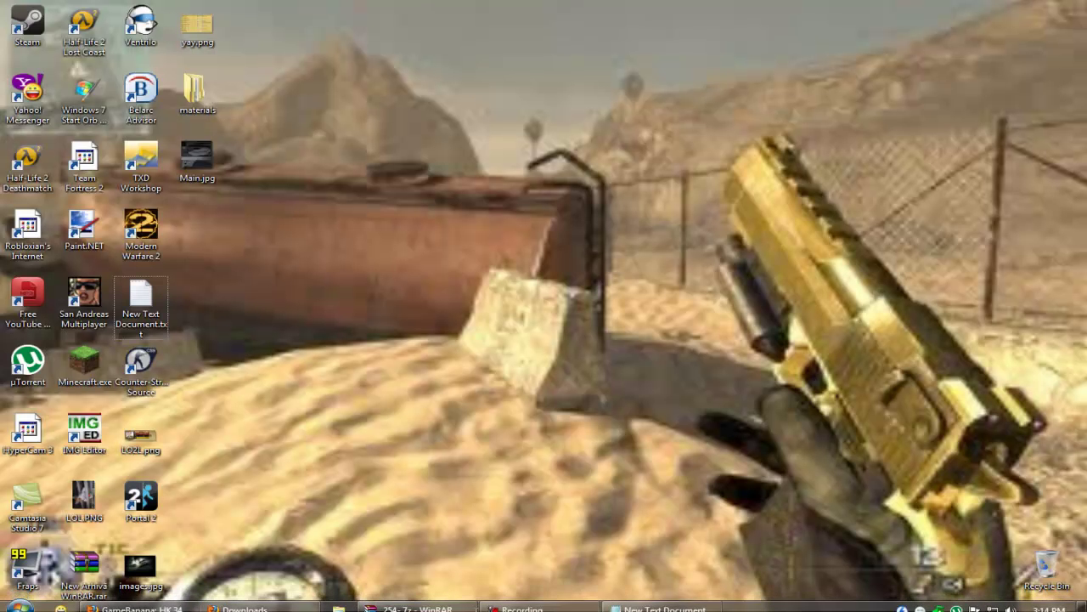
click(663, 609)
text(Open materials folder.)
double_click(197, 93)
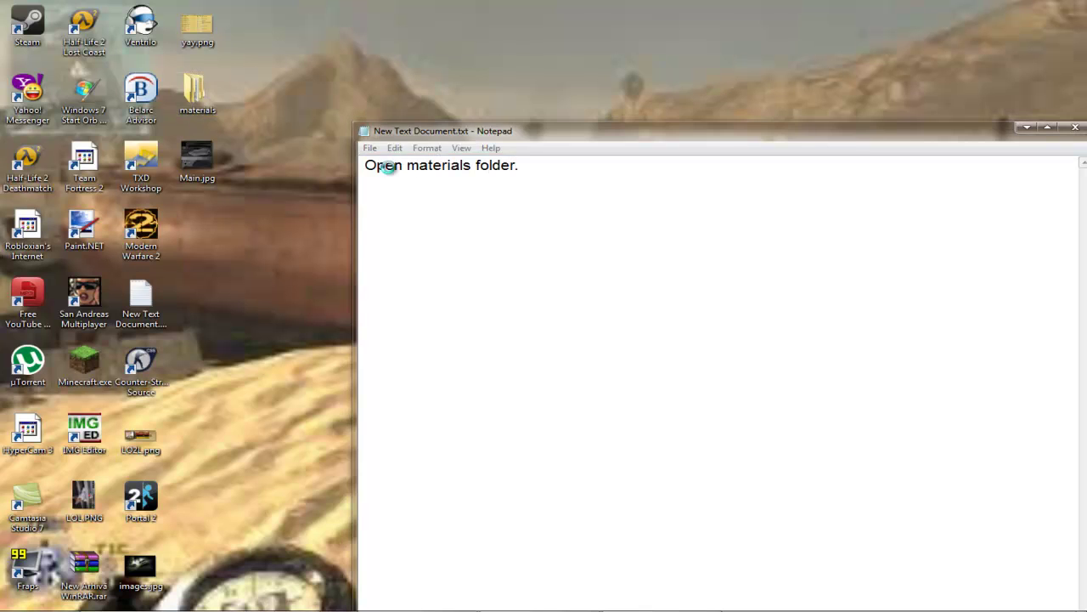
Replace the Notepad text with "Keep going to w_*".
click(642, 293)
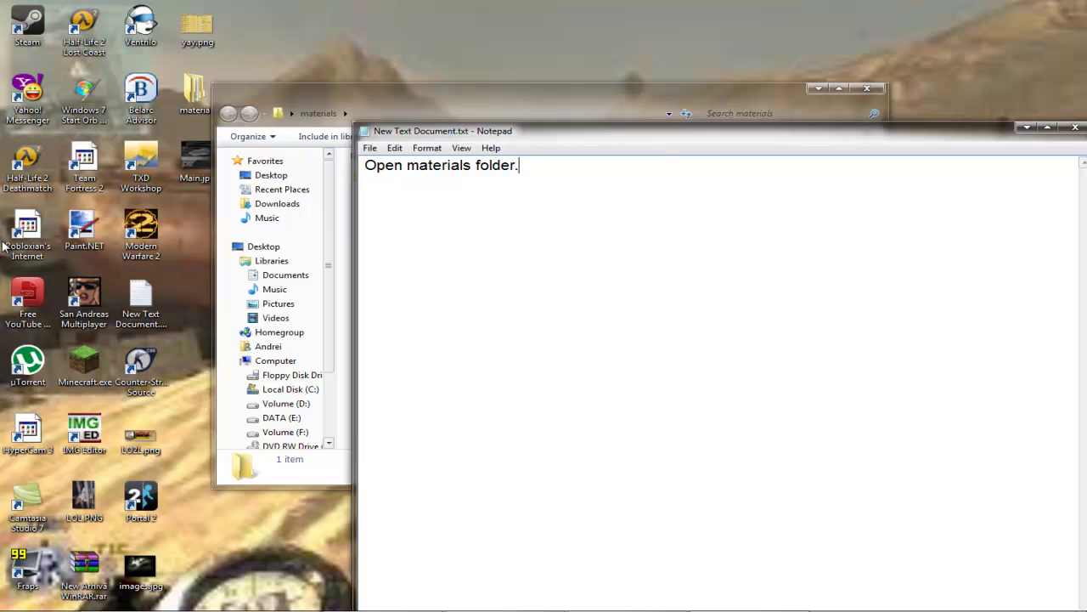
key(ctrl+a)
text(KEep goi)
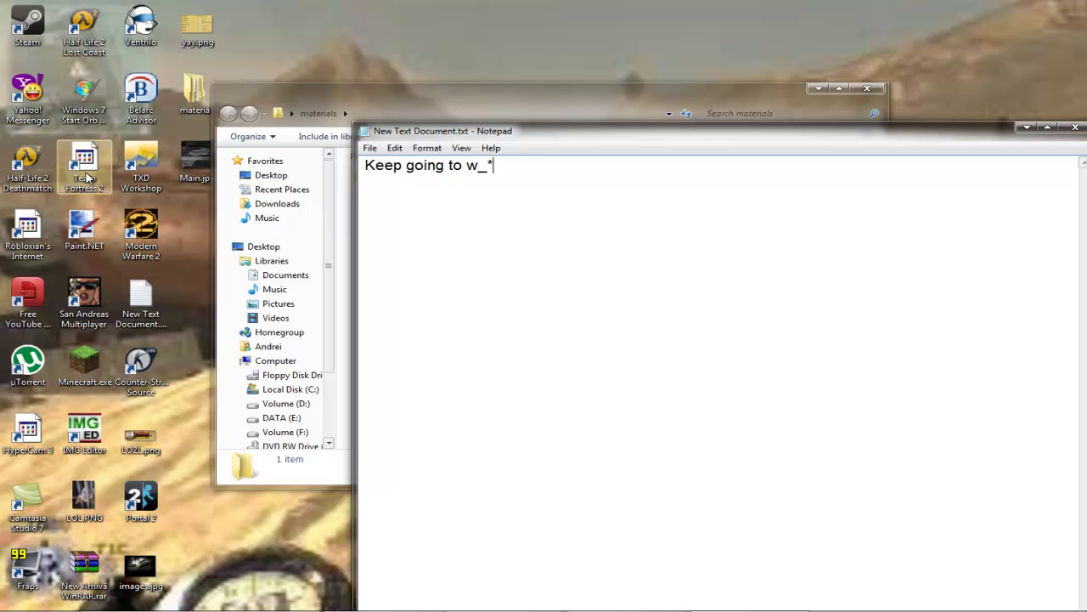
In the materials window, go through models, weapons and v_models into the hk34 folder.
click(348, 350)
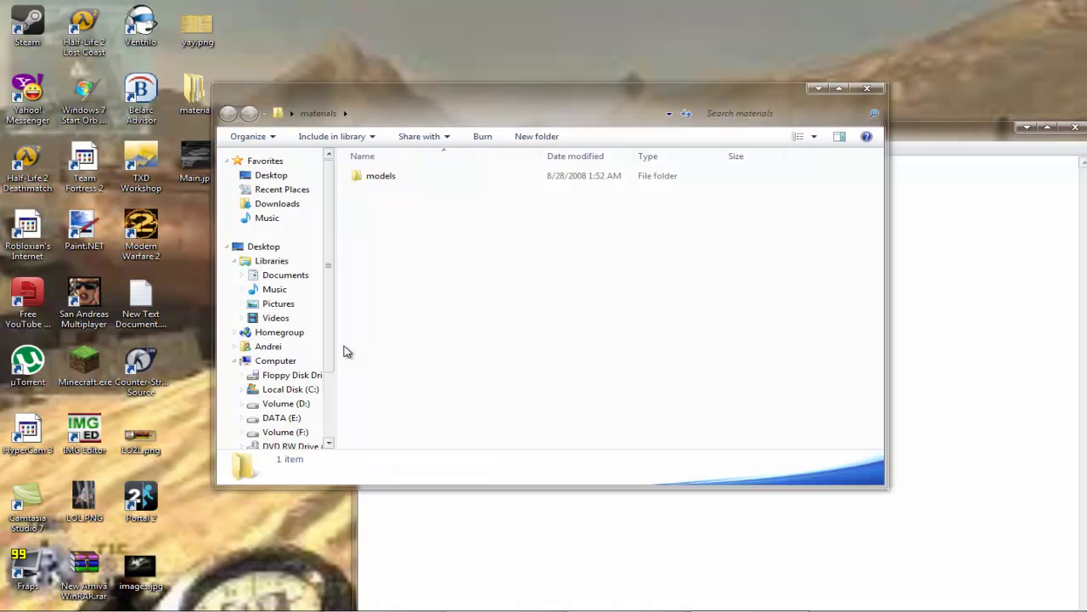
double_click(450, 177)
double_click(451, 176)
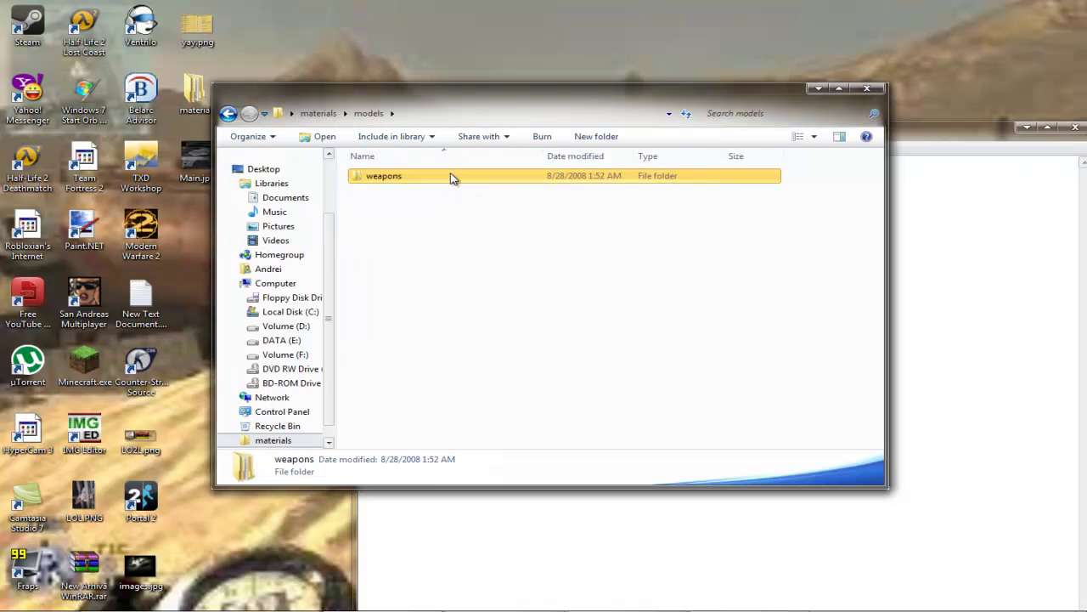
double_click(450, 176)
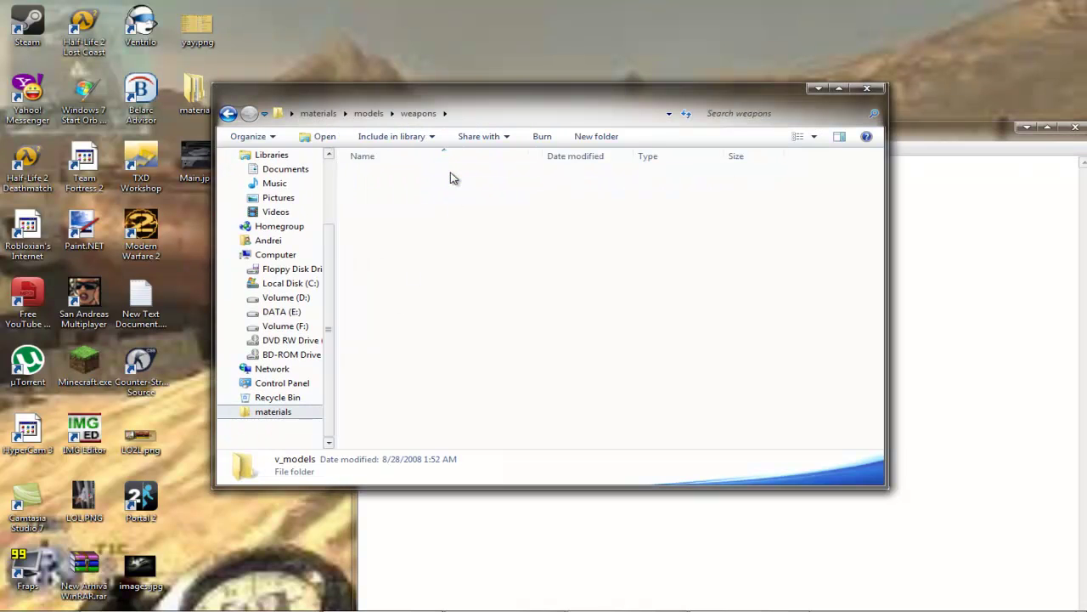
double_click(391, 178)
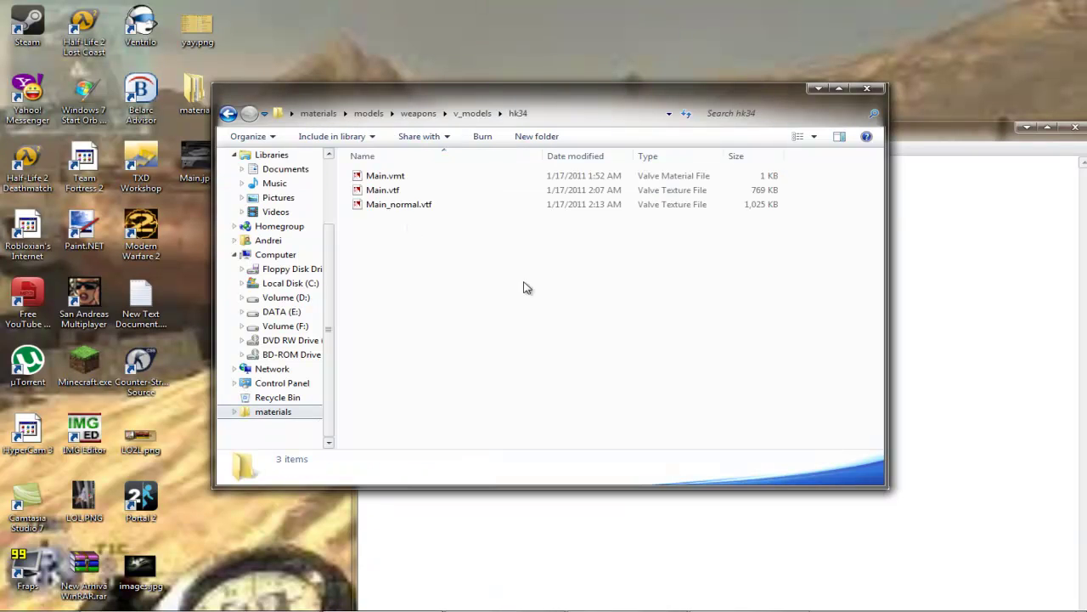
Move the Notepad window clear of the file list and replace its text with "then open main.normal.vtf".
click(1037, 311)
key(ctrl+a)
key(Delete)
drag(633, 134, 956, 256)
text(then open mai)
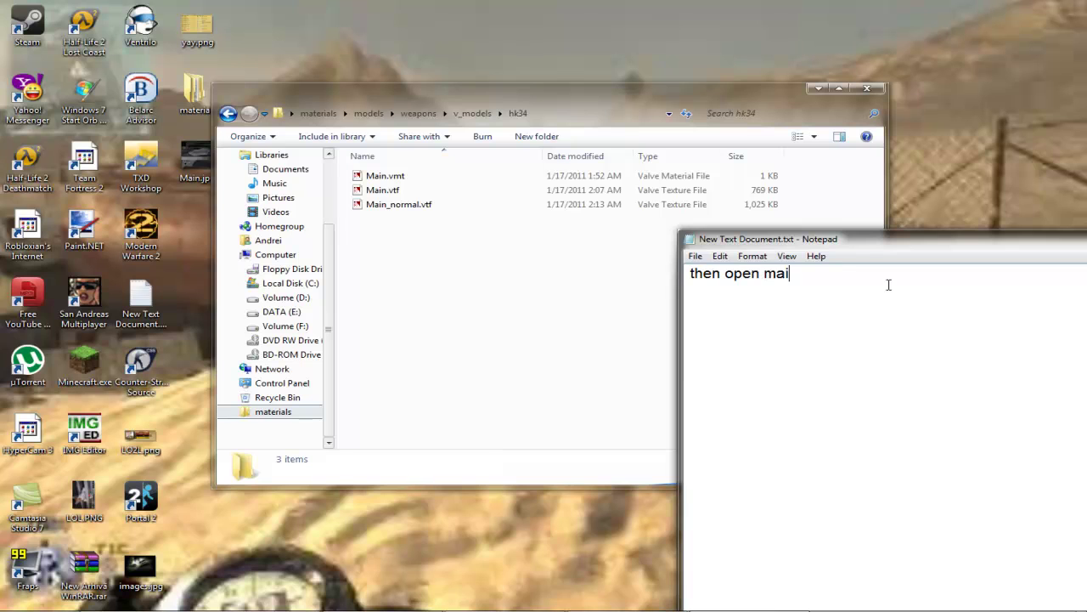
text(n.normal.vtf)
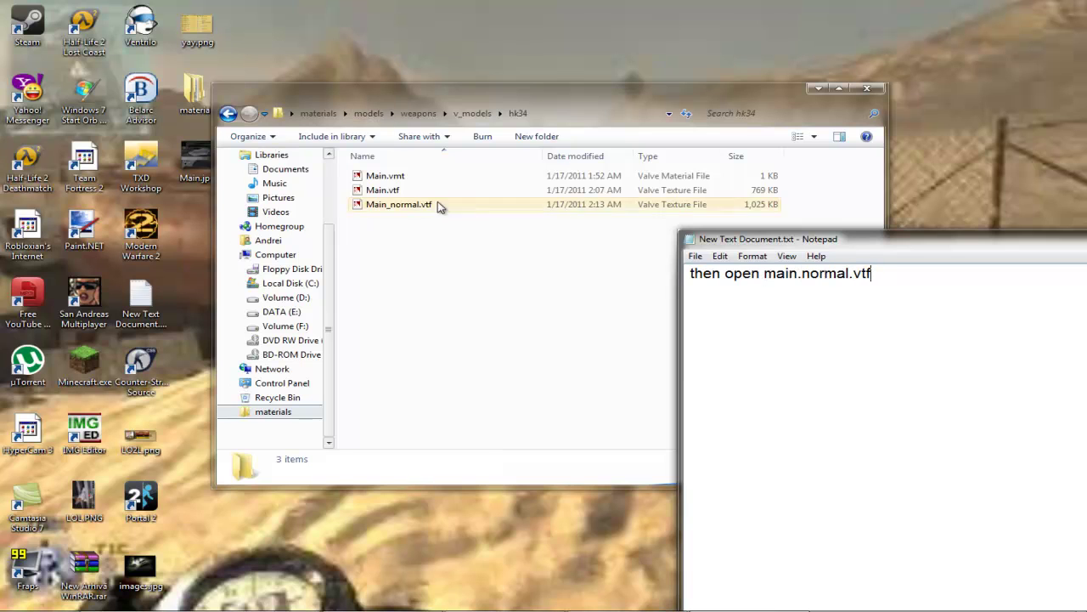
Replace the Notepad text with the correction "no no..open main.vtf".
key(ctrl+a)
key(BackSpace)
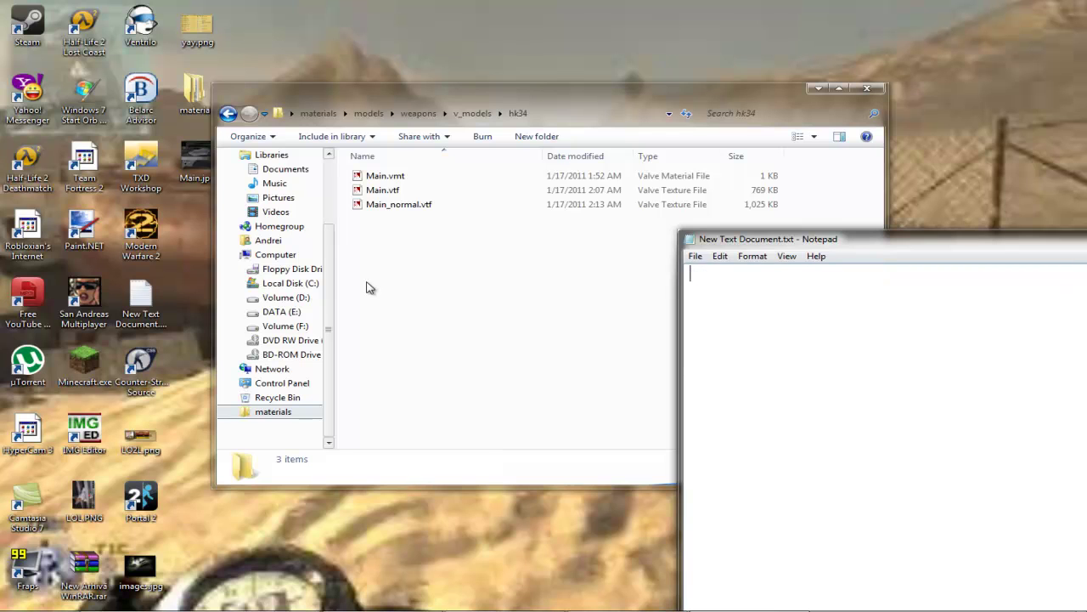
text(no no..open main.)
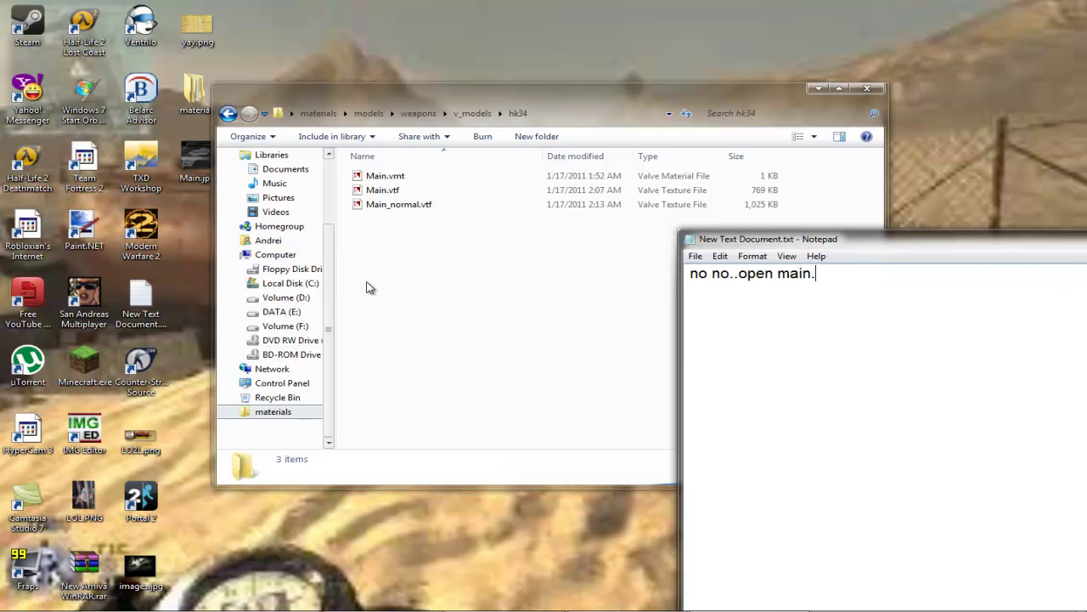
text(vtf)
Clear the note and open Main_normal.vtf from the hk34 folder in VTFEdit.
key(ctrl+a)
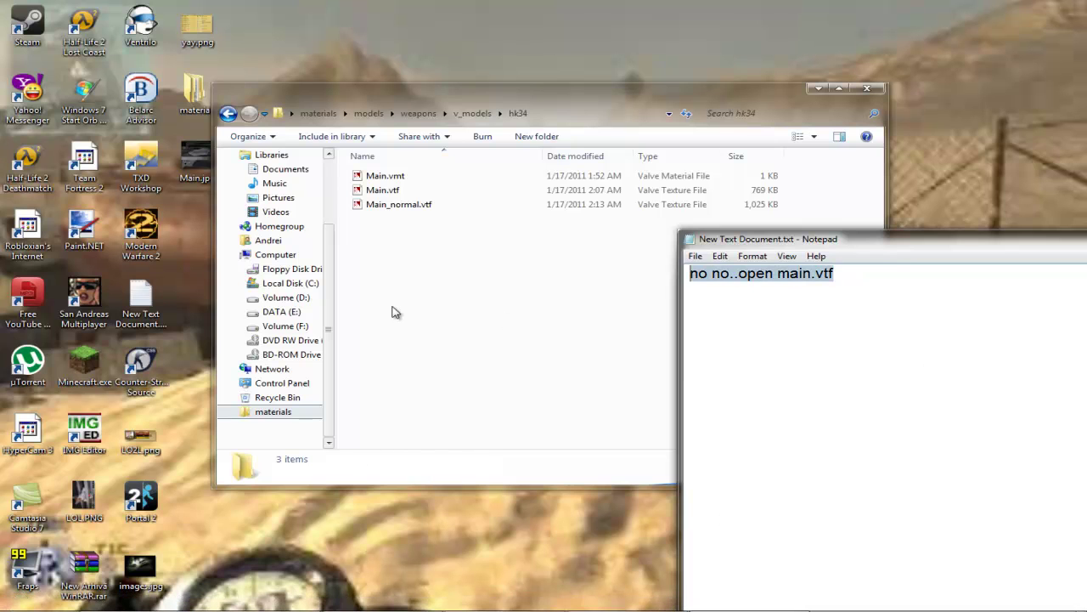
key(BackSpace)
click(413, 209)
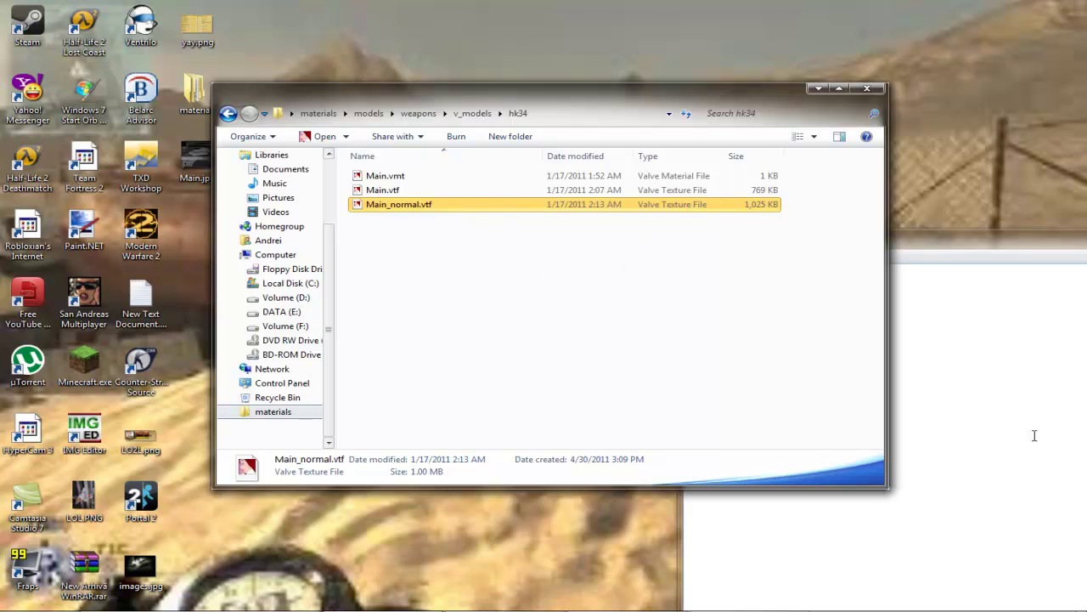
Write "then..shit wrong one" in the empty Notepad document.
click(1002, 452)
text(then)
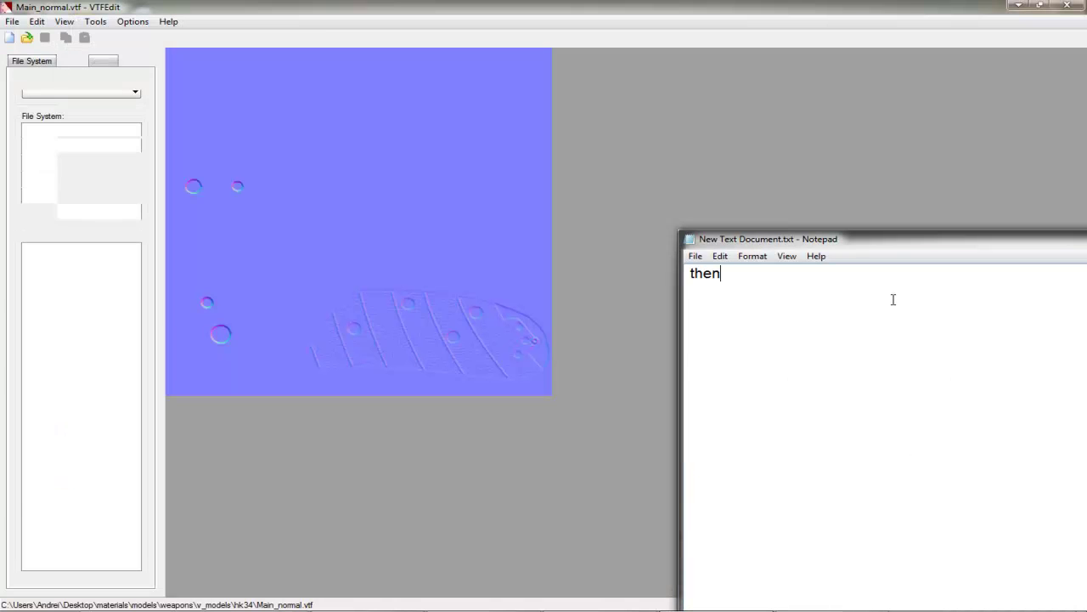
text(..shit wrong one)
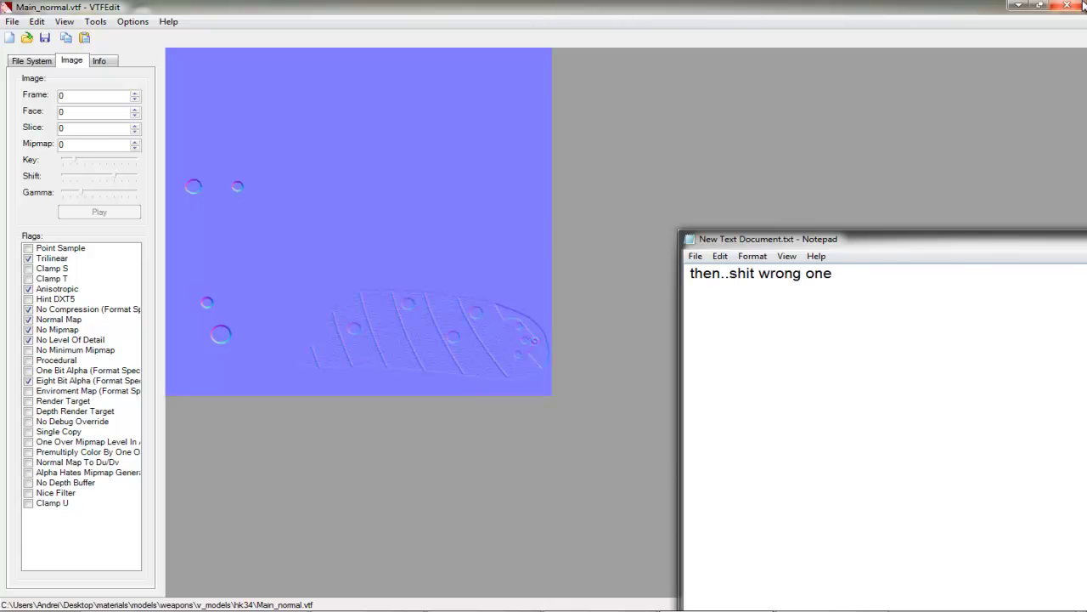
Open Main.vtf from the hk34 folder in VTFEdit.
click(816, 70)
click(1018, 5)
click(418, 191)
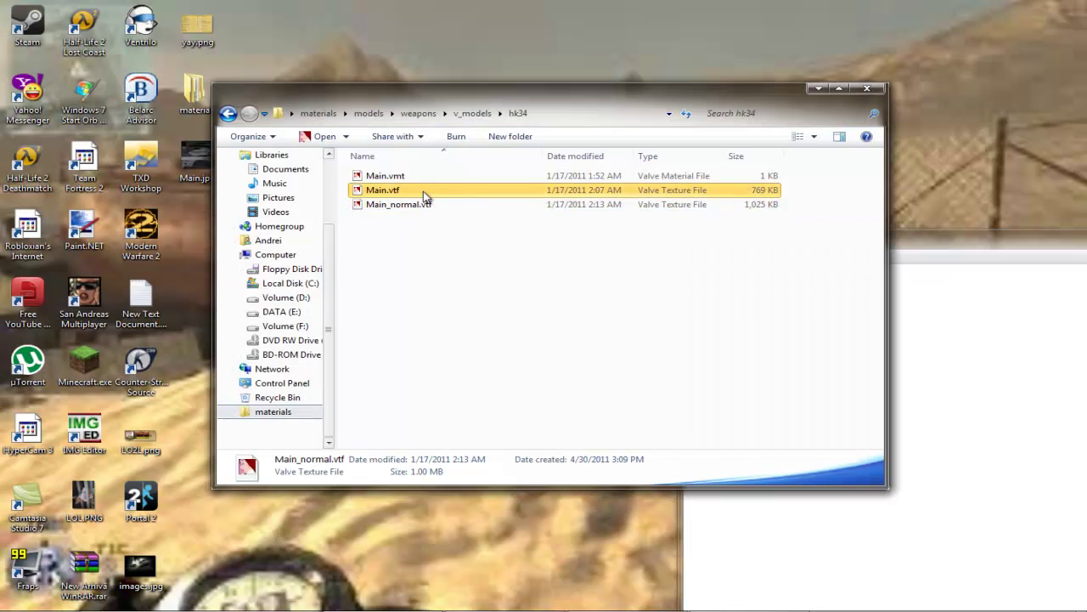
Replace the Notepad text with "then extract the image.".
click(931, 485)
key(ctrl+a)
key(BackSpace)
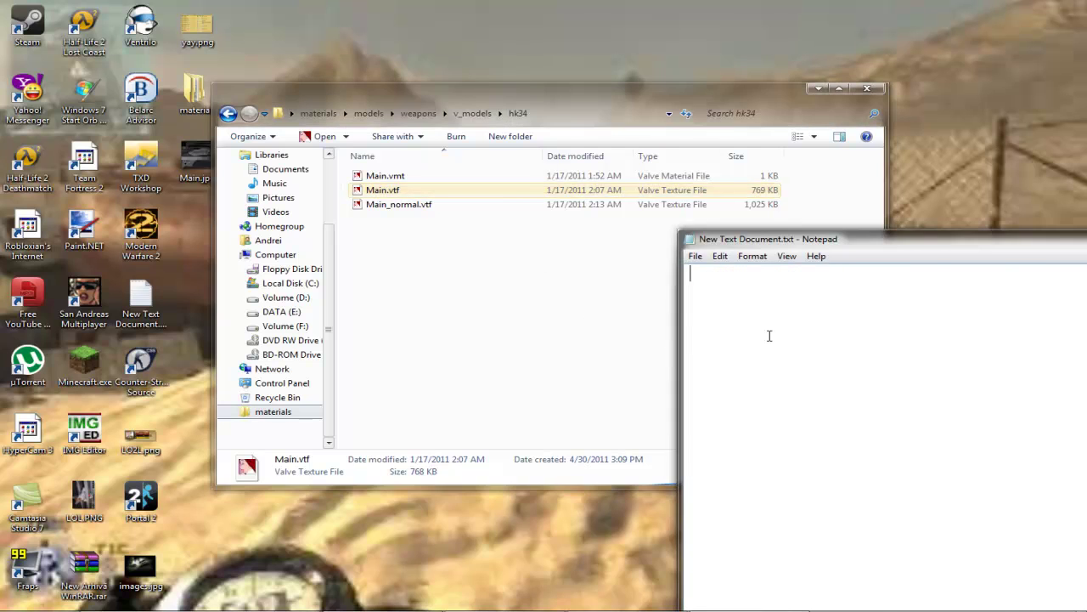
text(then exta)
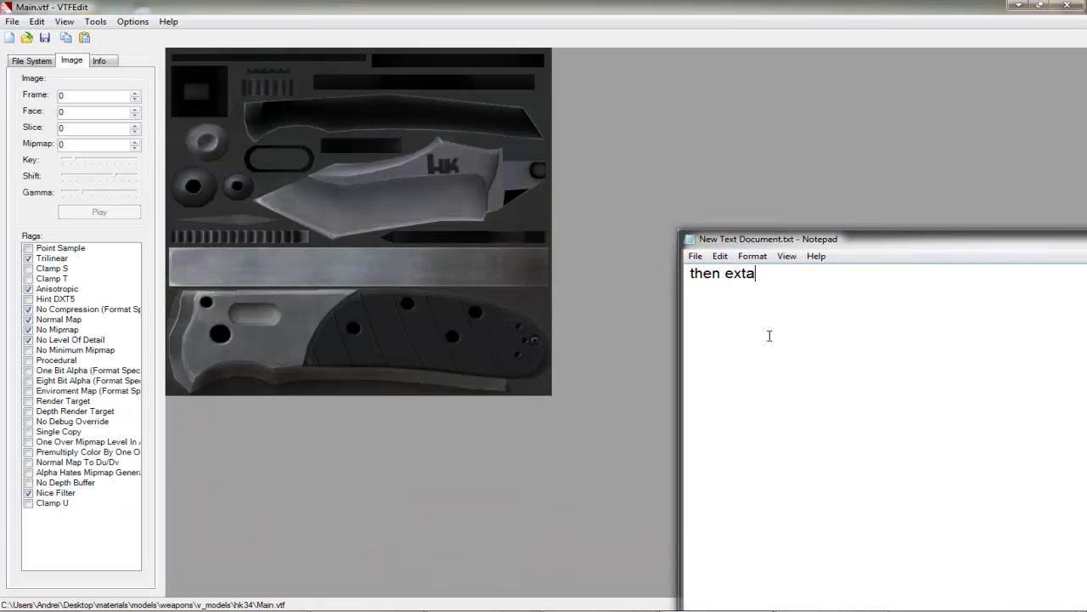
key(BackSpace)
text(ract the image.)
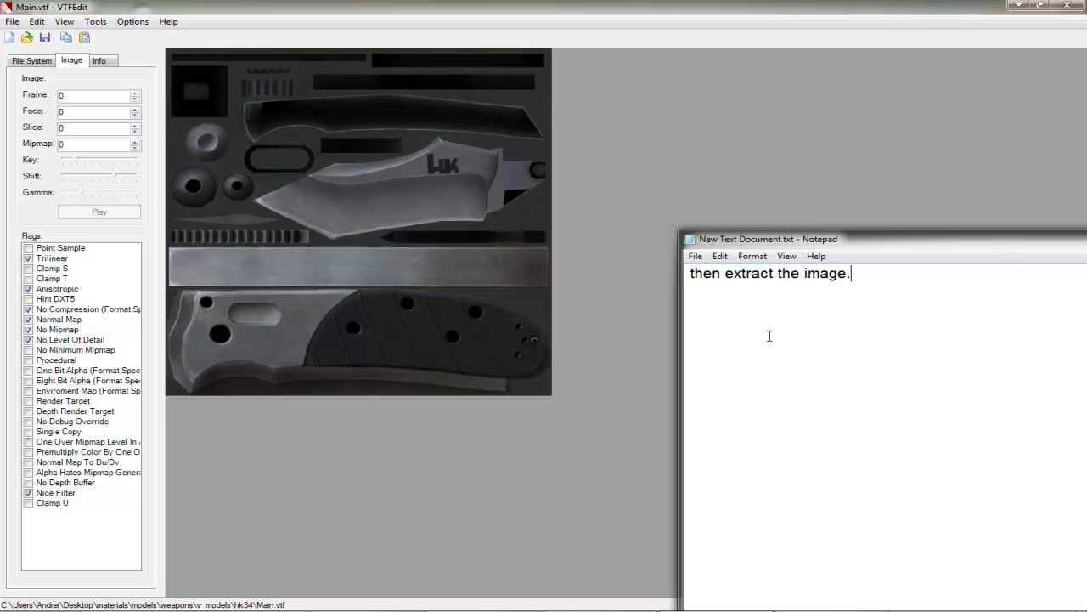
Show VTFEdit's file commands and replace the Notepad text with the correction "export..* :P".
click(292, 160)
click(12, 22)
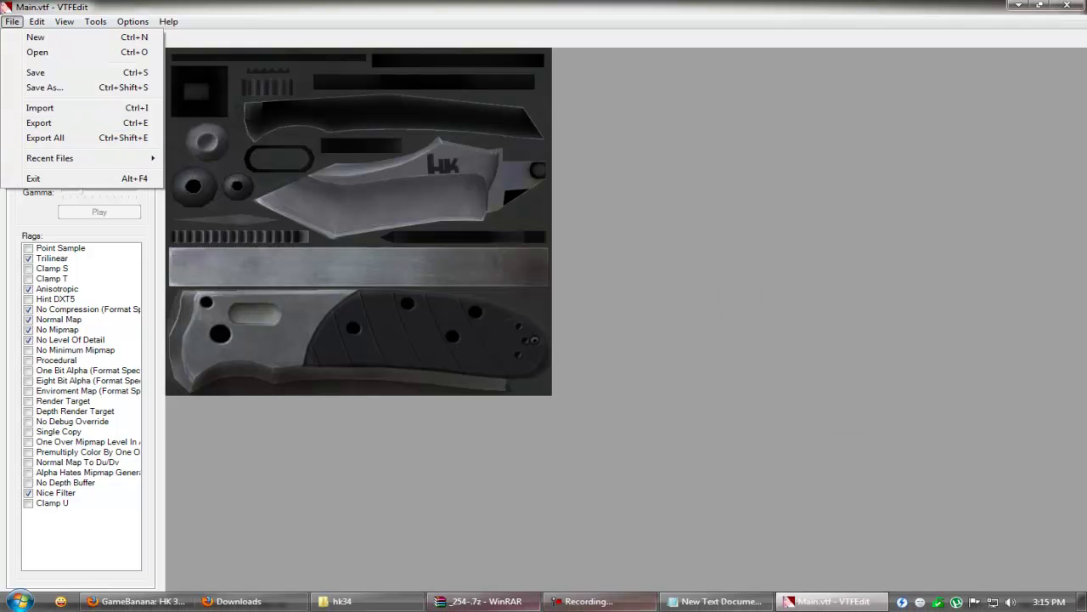
click(755, 607)
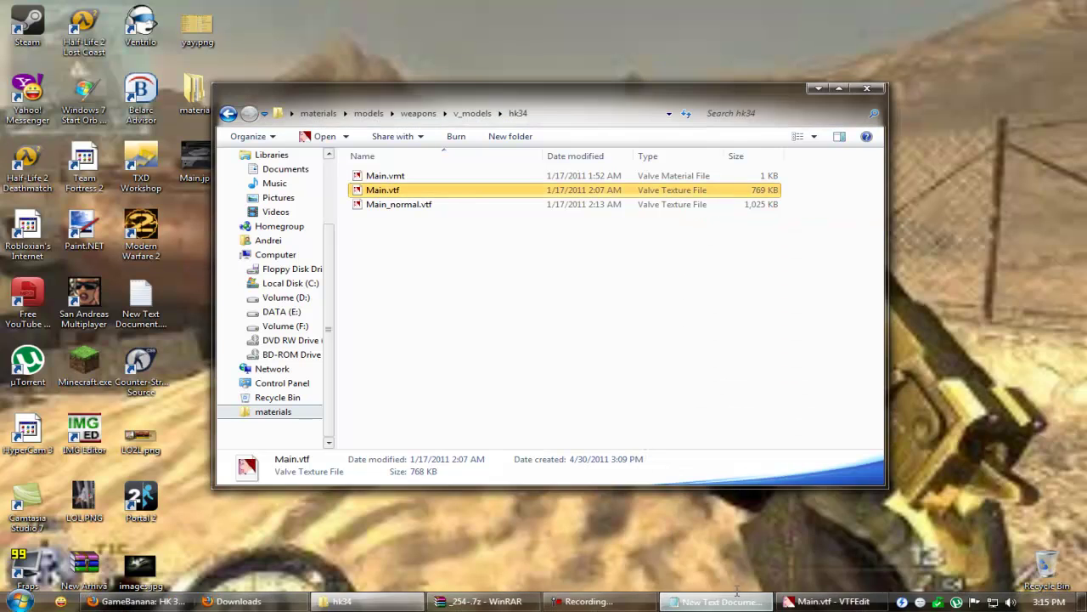
key(ctrl+a)
text(e)
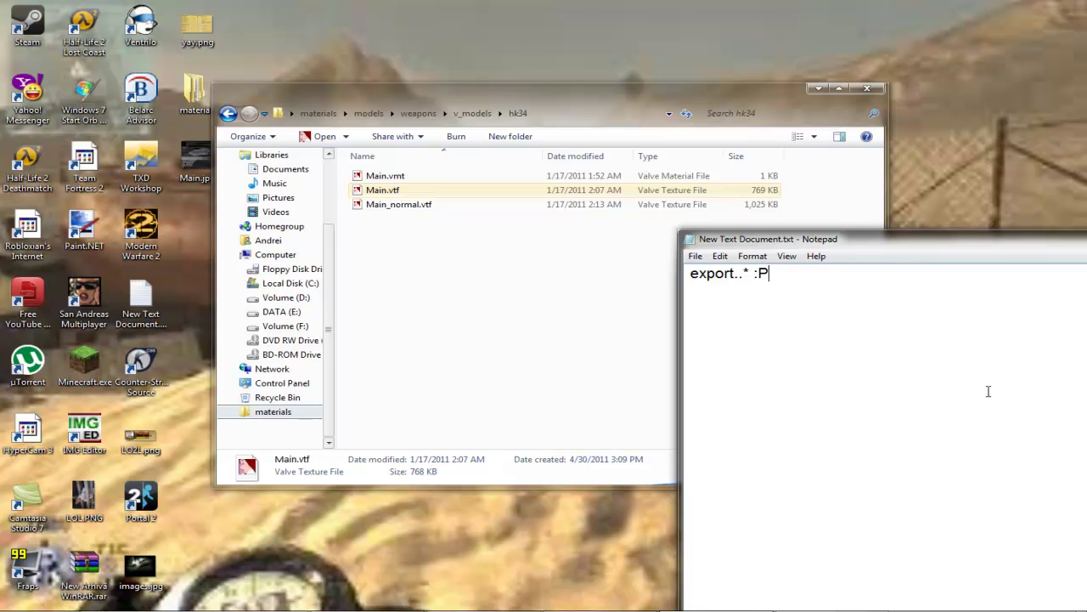
Close the hk34 folder window and VTFEdit, and replace the Notepad text with "then edit! :D".
click(867, 88)
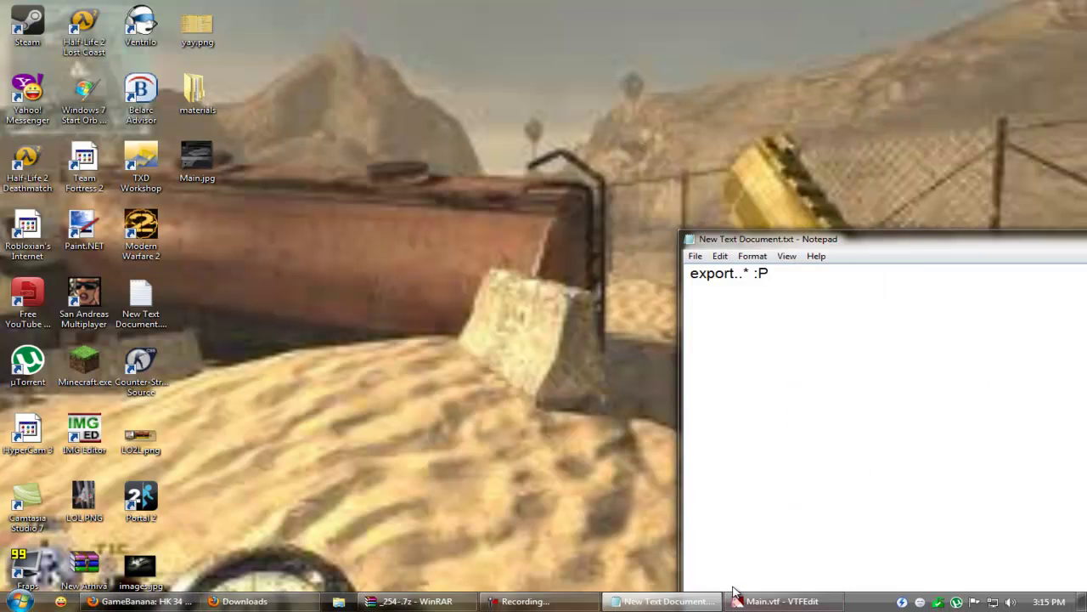
right_click(779, 599)
right_click(775, 601)
click(764, 567)
key(ctrl+a)
text(then ed)
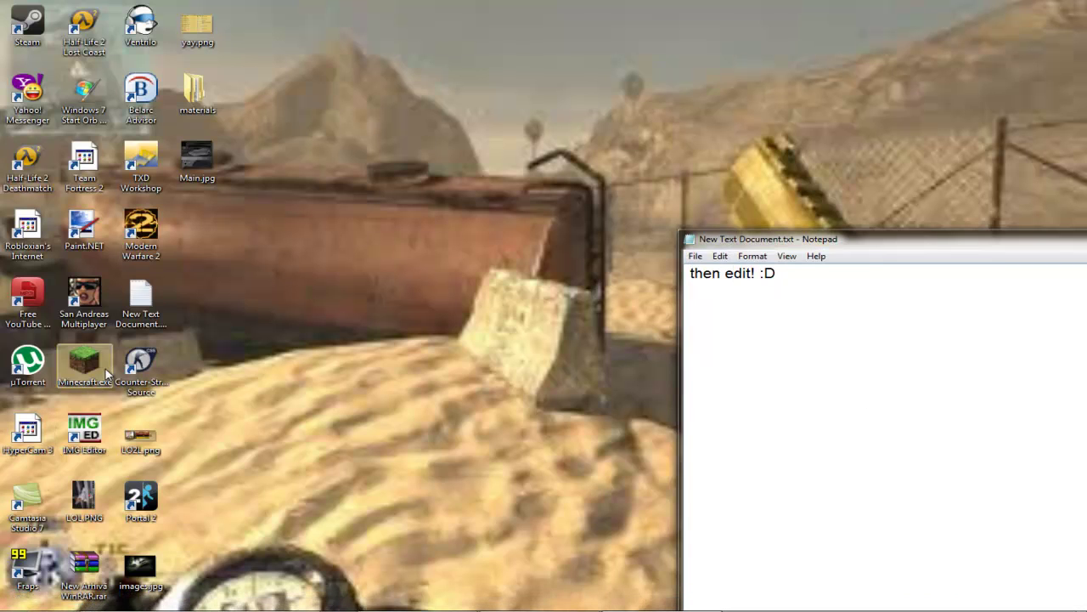
Open Main.jpg from the desktop in Paint.NET.
click(315, 274)
right_click(201, 162)
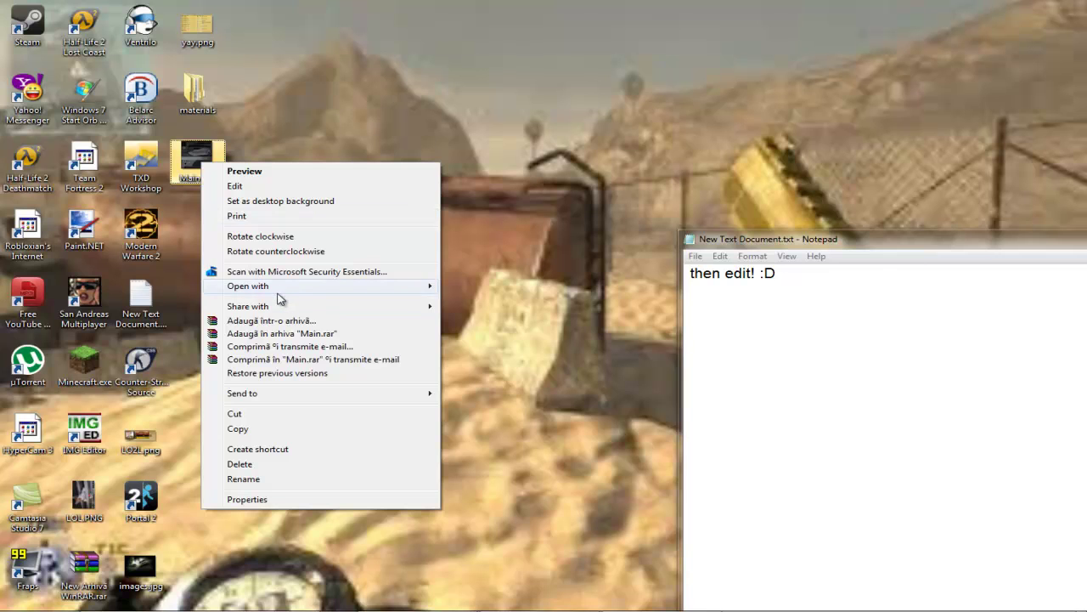
mouse_move(340, 286)
click(512, 294)
Replace the Notepad text with "i always downloaded the" and add "HK-47" below it.
click(913, 341)
key(ctrl+a)
text(i always downloaded)
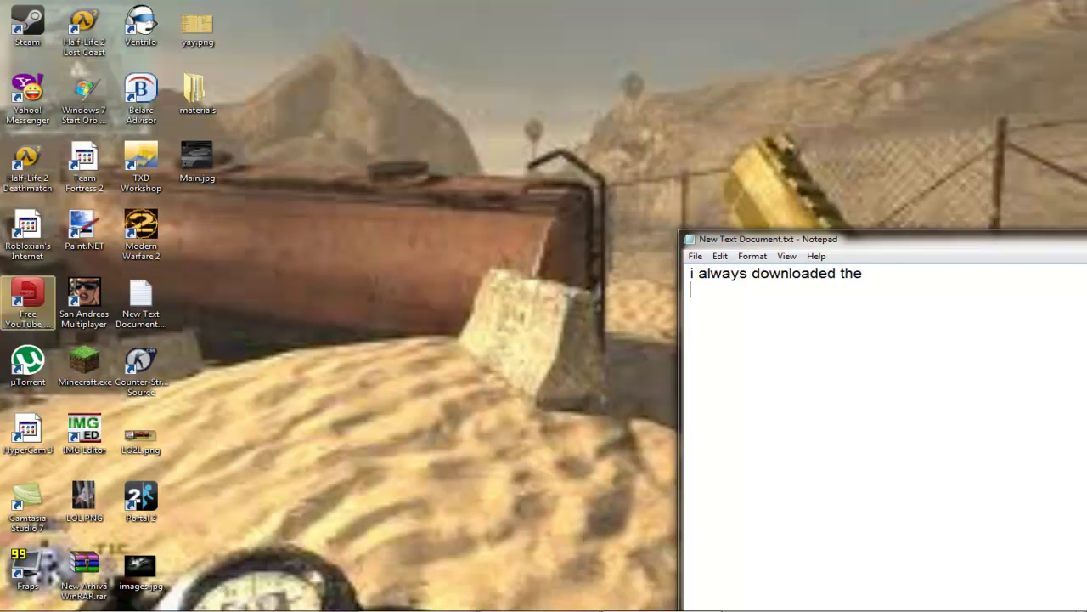
key(Return)
text(HK-47)
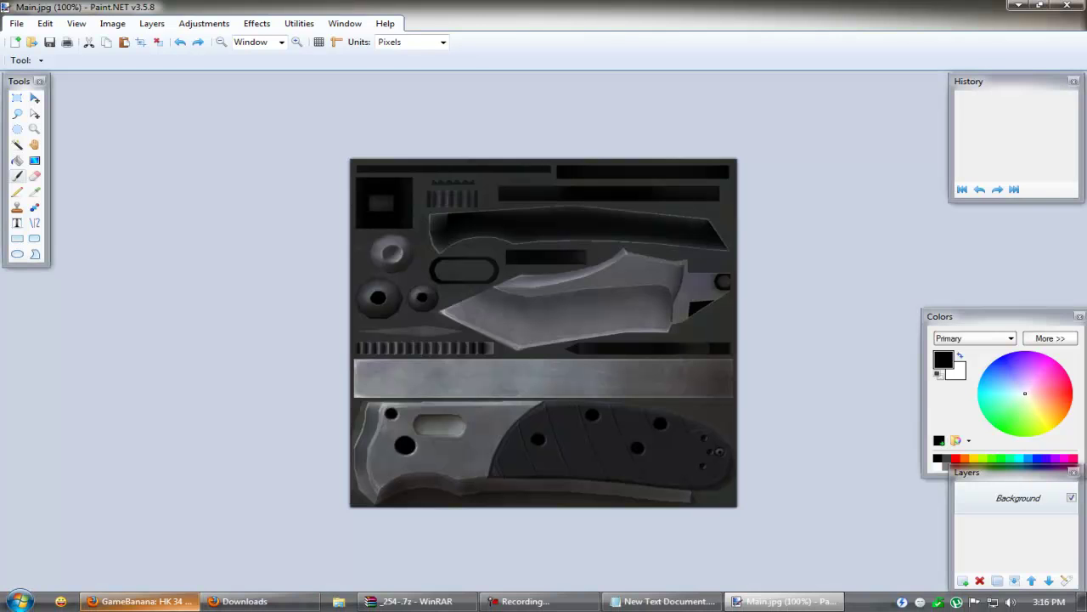
Check the GameBanana page and change the note's second line to "HK-34 mod,the only thing that i edited was the HK thing".
click(113, 603)
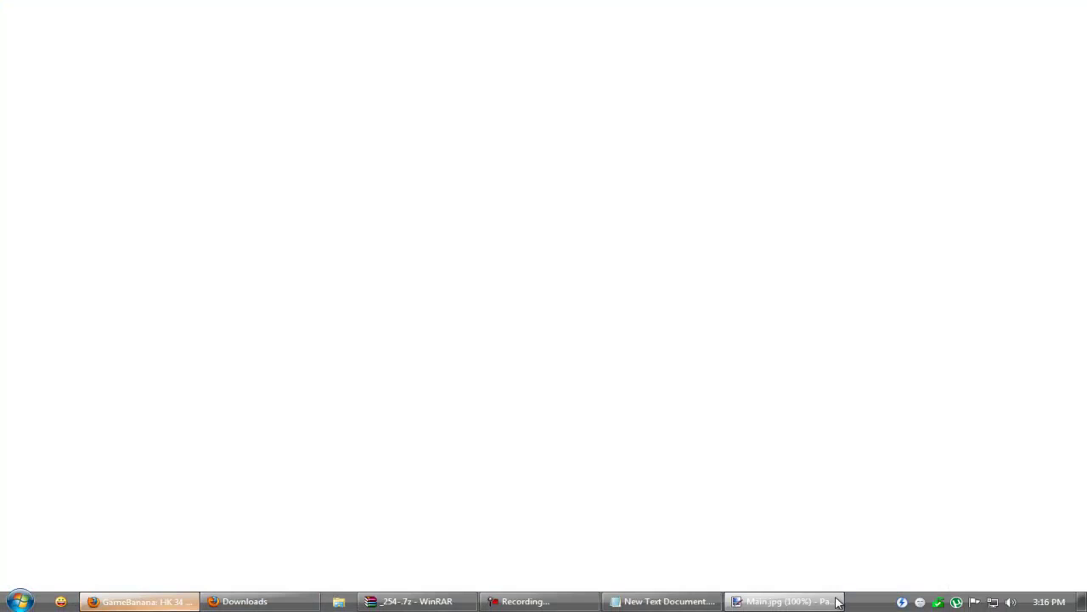
click(678, 608)
drag(830, 349, 713, 322)
key(BackSpace)
text(_)
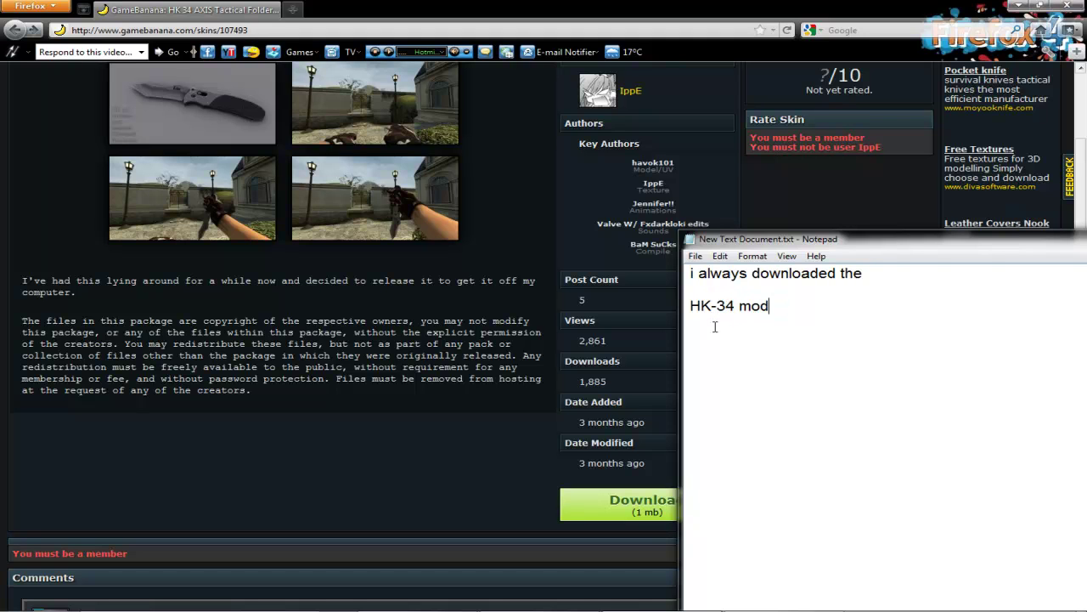
text(34 mod,the only thing that i edited was the HK)
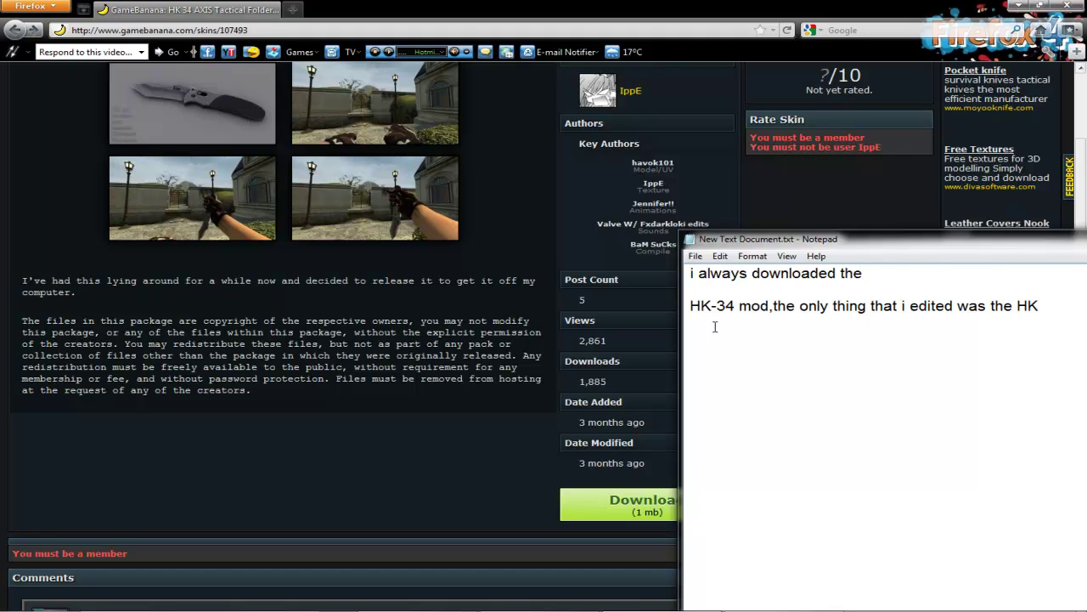
text( thing)
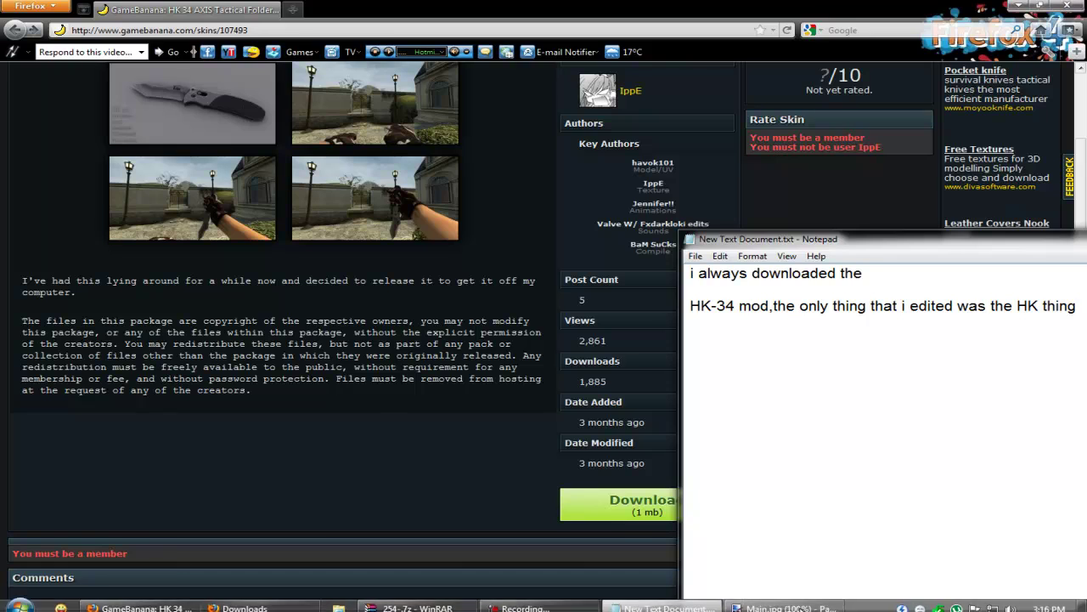
Switch to Paint.NET, move the Notepad window over it and replace the note with "but you can edit more".
click(782, 607)
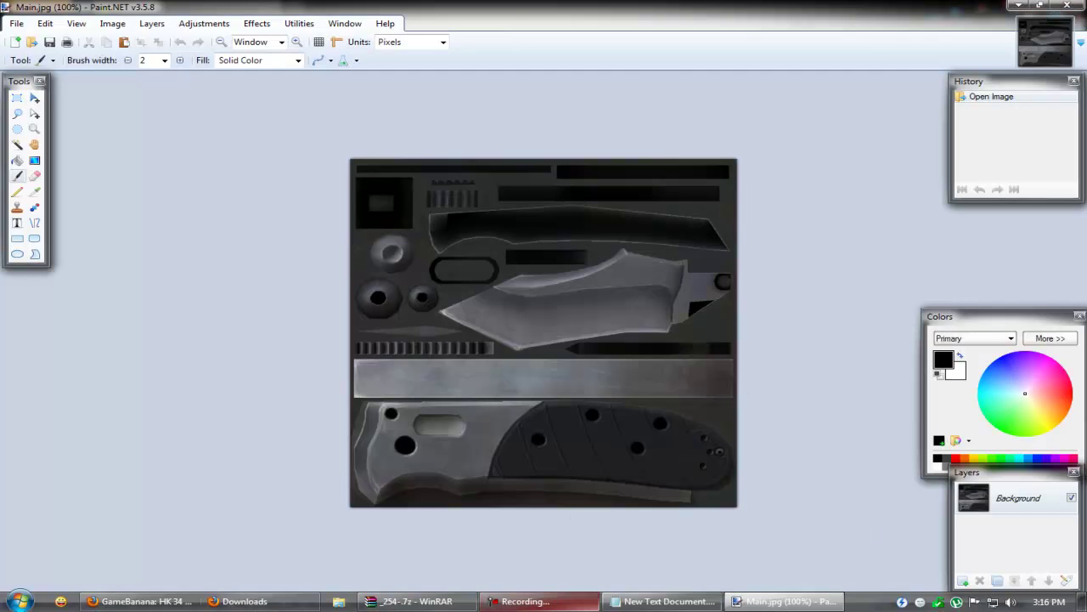
click(666, 600)
drag(898, 243, 645, 302)
key(ctrl+a)
key(BackSpace)
text(but you can edit more)
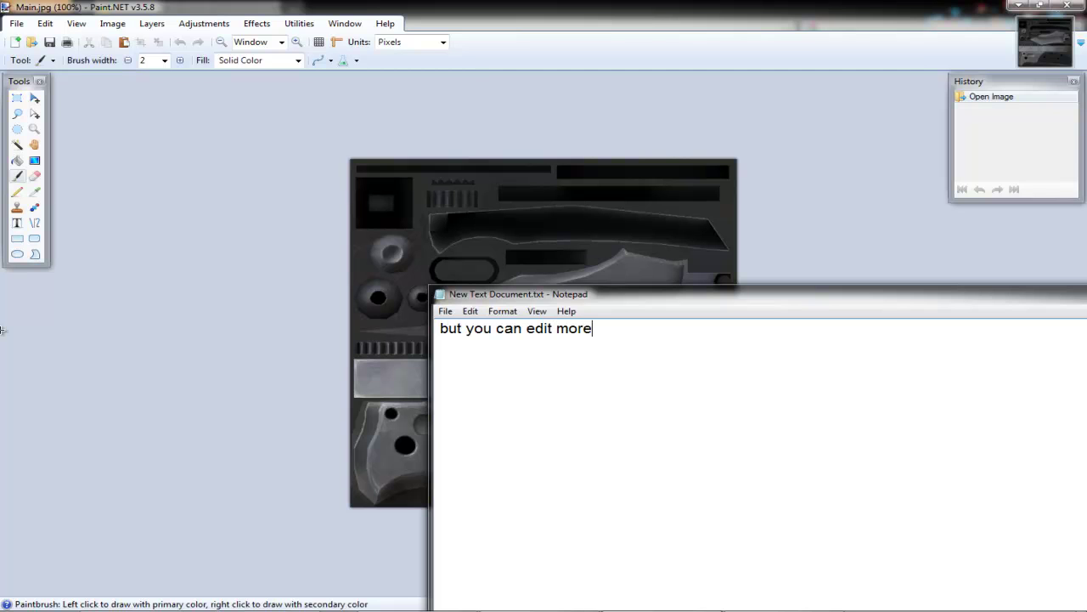
Choose the Rectangle Select tool and examine the knife texture in Main.jpg up close.
click(17, 98)
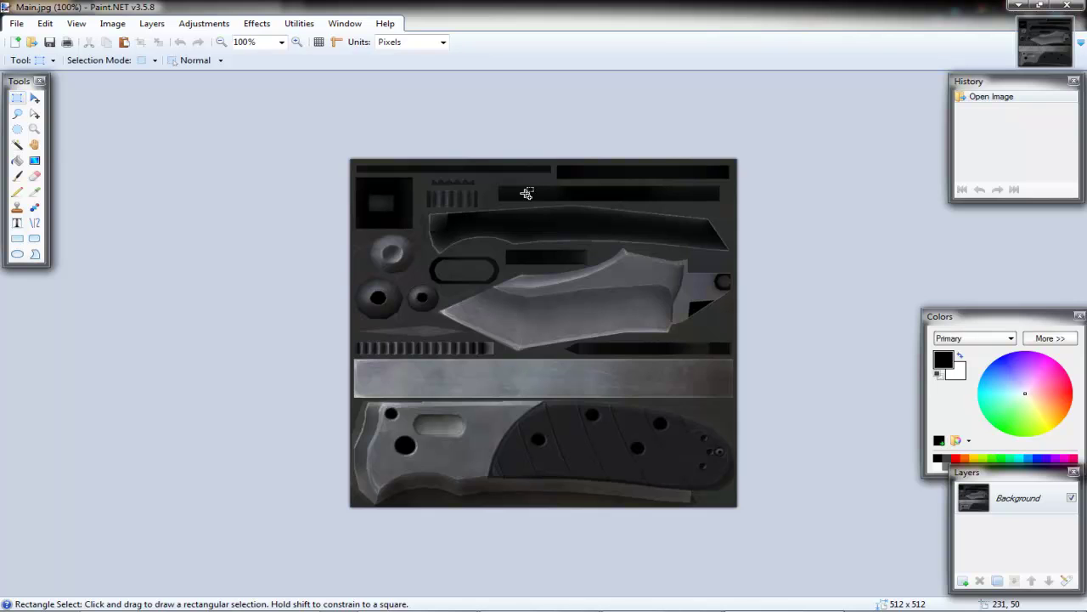
scroll(527, 194, up, 5)
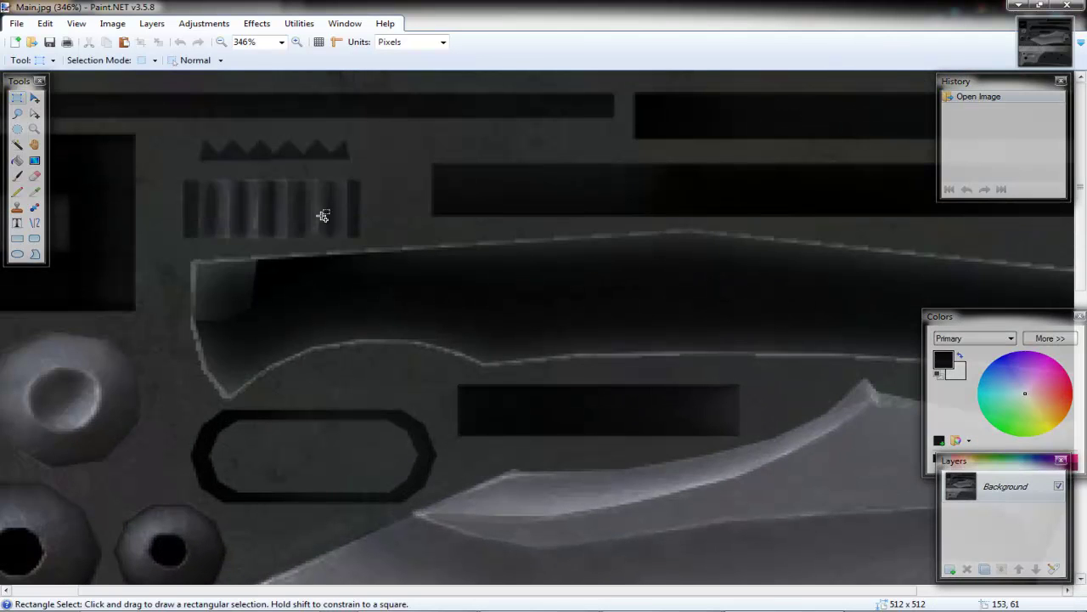
scroll(323, 216, down, 3)
scroll(468, 542, down, 2)
Replace the Notepad text with "uhm..i wont mess it up..".
click(662, 601)
key(ctrl+a)
text(uhm..i wont mess itu)
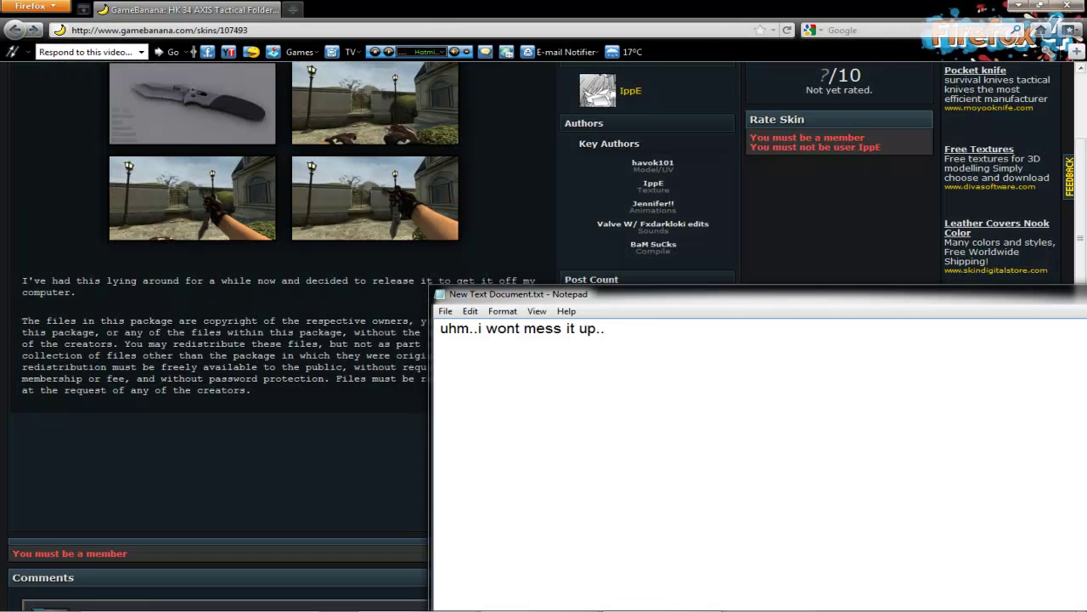
click(1083, 606)
double_click(197, 164)
right_click(198, 163)
mouse_move(253, 286)
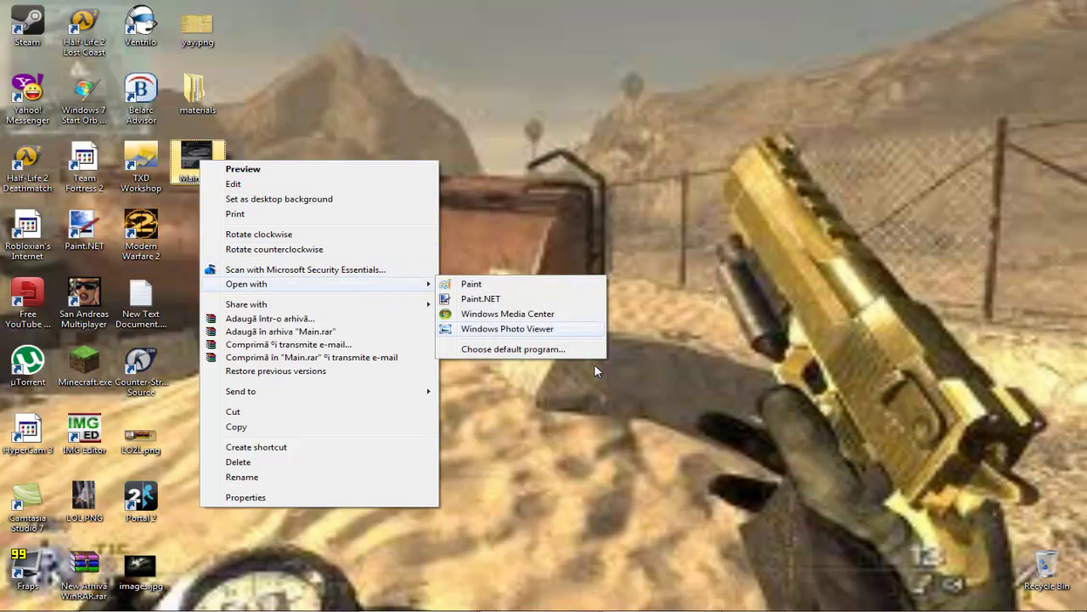
click(591, 415)
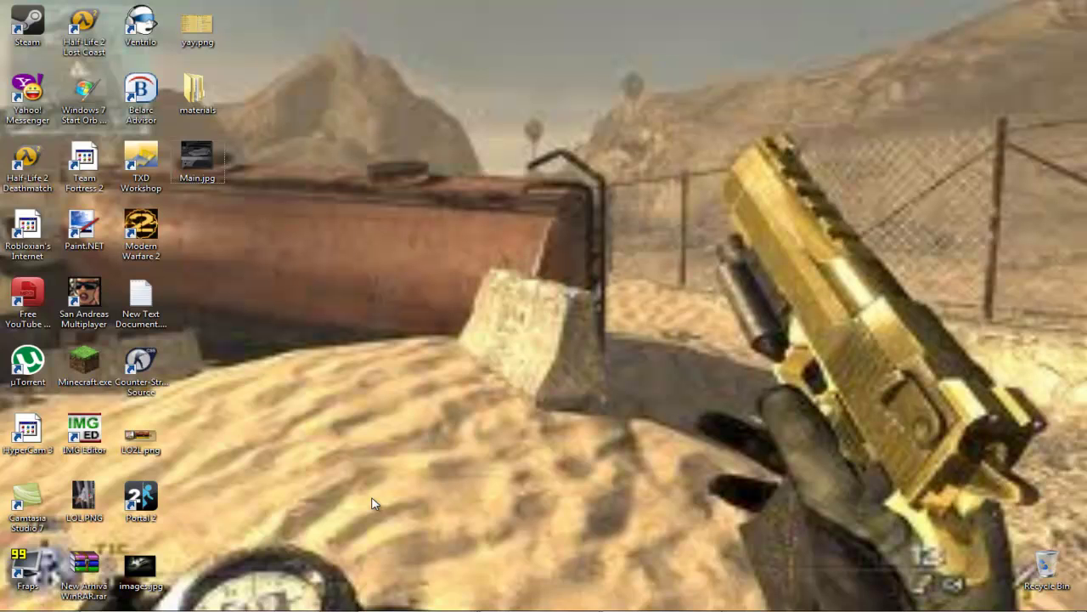
Replace the Notepad text with "uhm..i had to open the door..well uhm anyways now open the main.vtf".
mouse_move(340, 607)
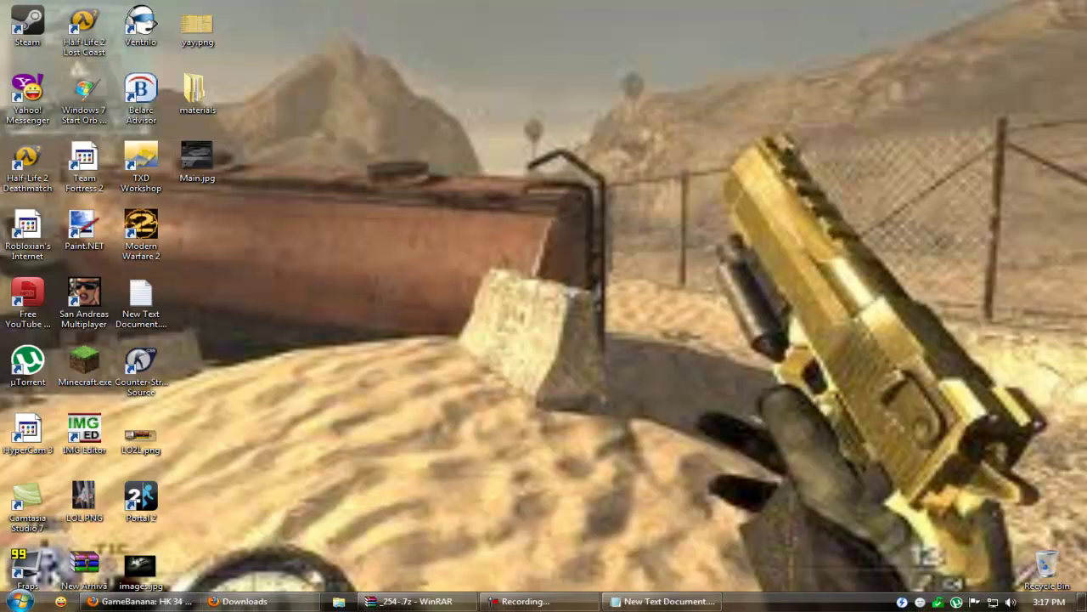
click(663, 601)
key(ctrl+a)
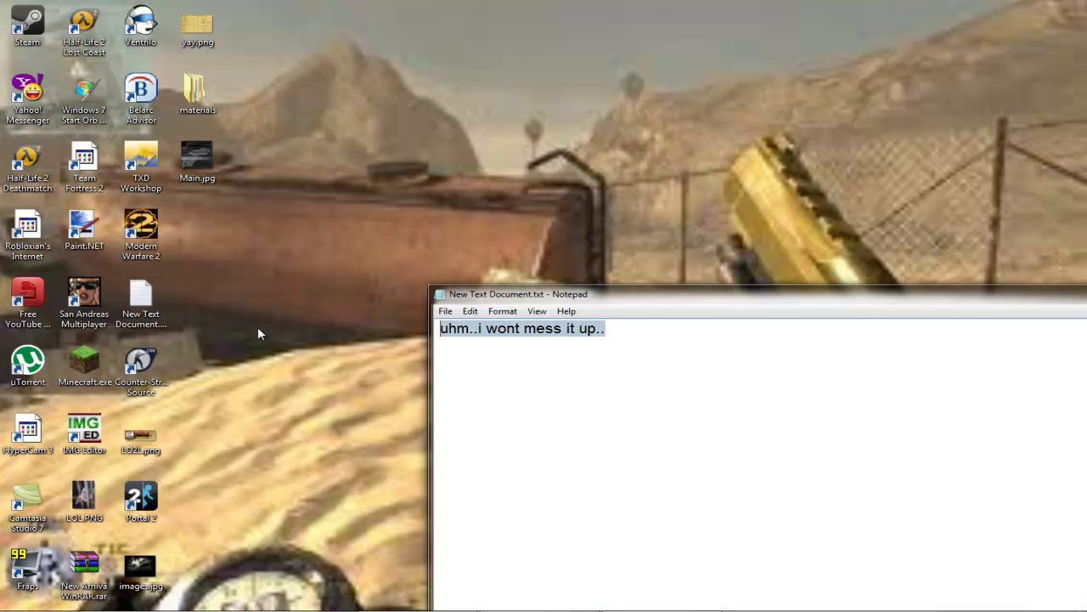
key(BackSpace)
text(uhm,)
text(.i had to)
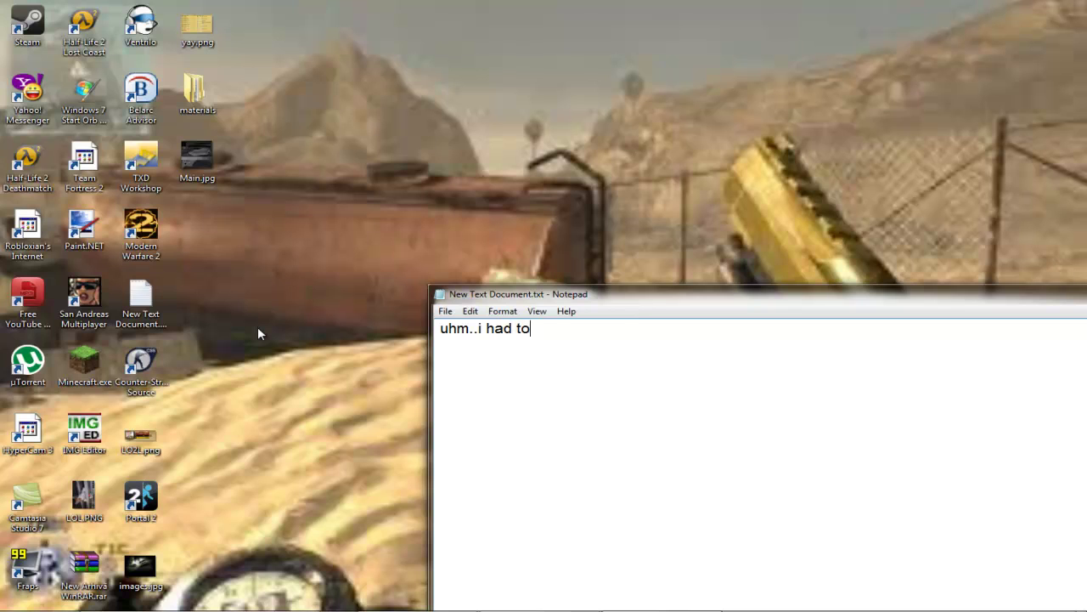
key(BackSpace)
key(BackSpace)
key(BackSpace)
text(oe)
key(BackSpace)
text(pen the door..)
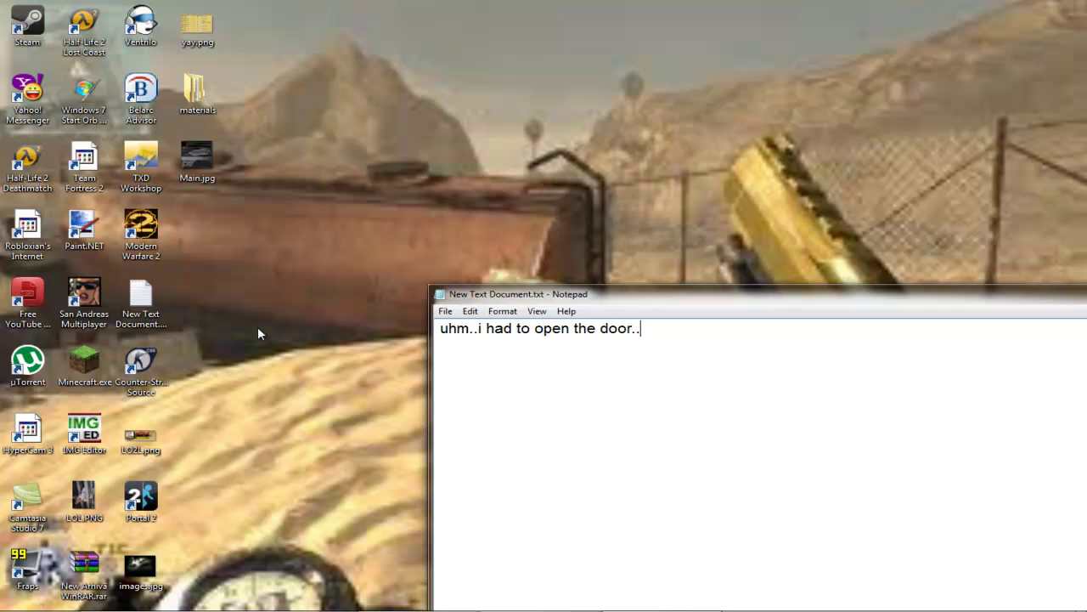
text(well uhm anyways now open the main.)
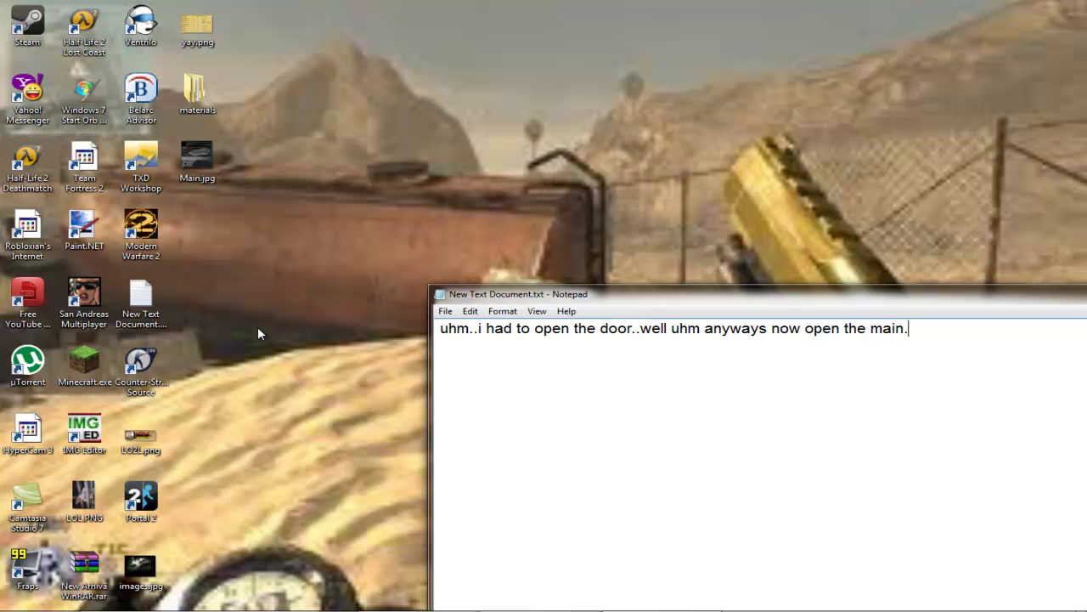
Browse the materials folder through models, weapons and v_models to hk34, and open Main.vtf in VTFEdit.
mouse_move(371, 605)
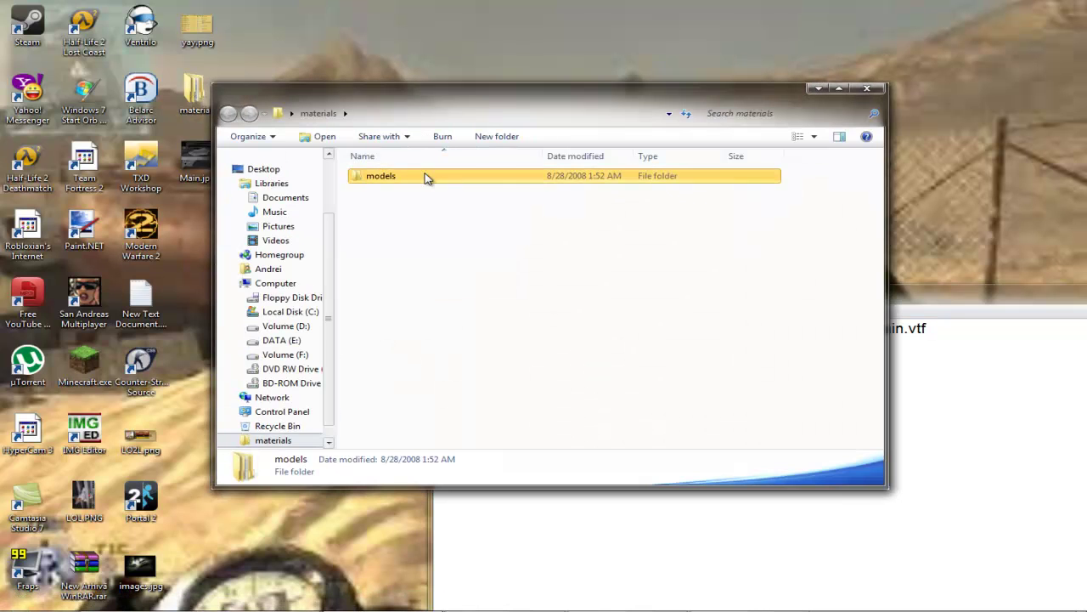
double_click(425, 175)
double_click(426, 176)
double_click(429, 178)
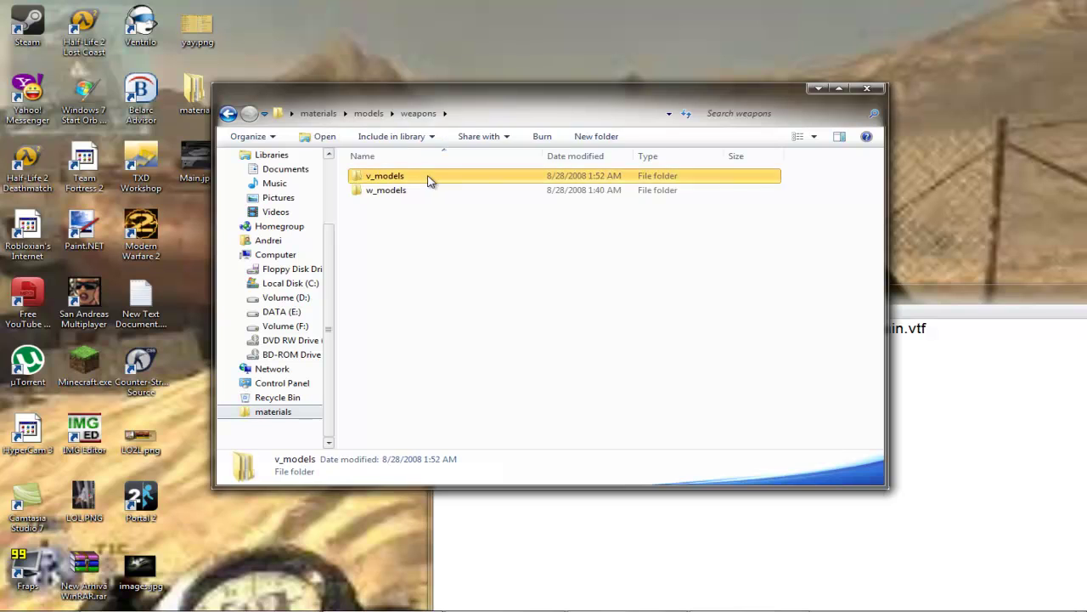
double_click(427, 179)
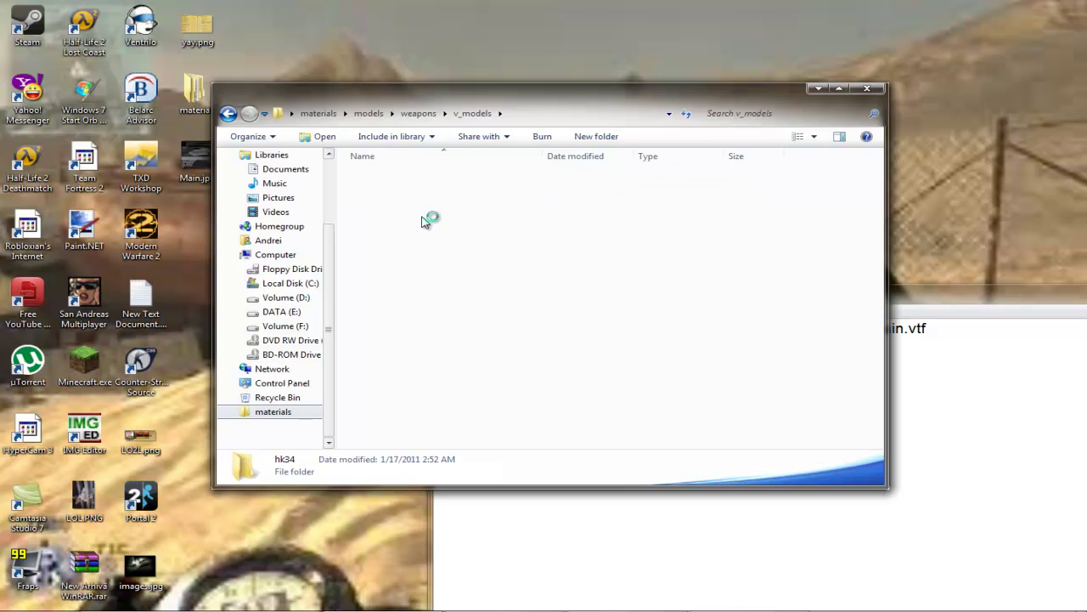
click(407, 192)
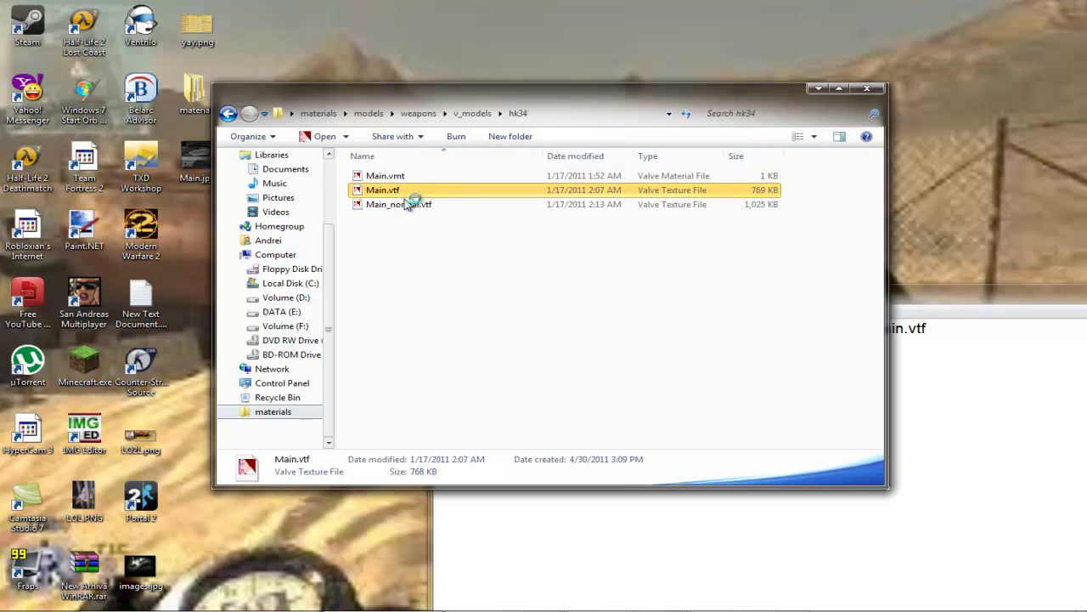
key(Return)
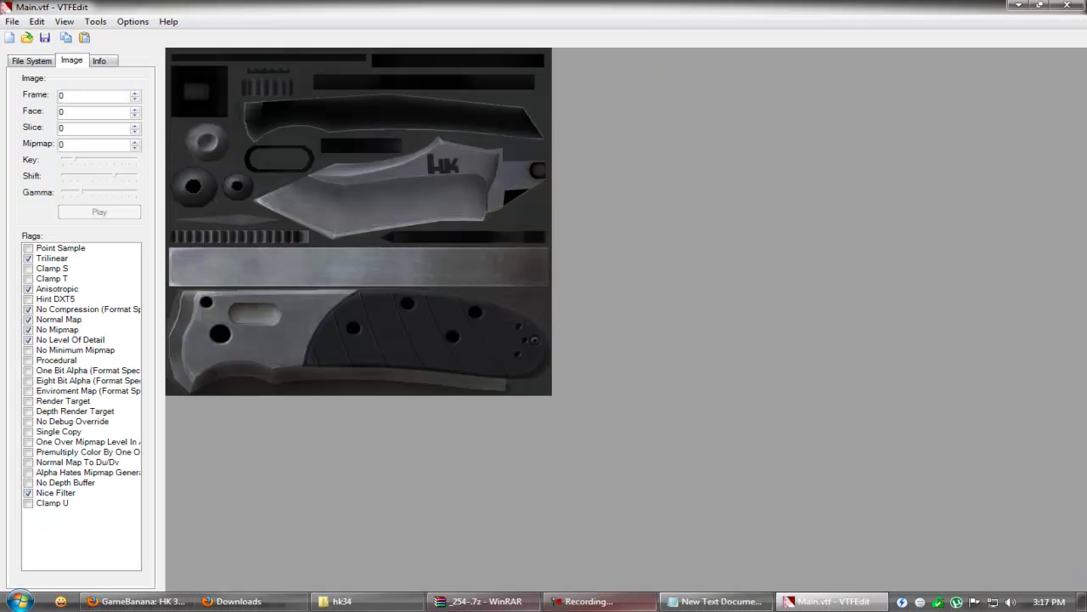
Replace the Notepad text with "then import".
click(716, 601)
key(ctrl+a)
key(BackSpace)
text(then import)
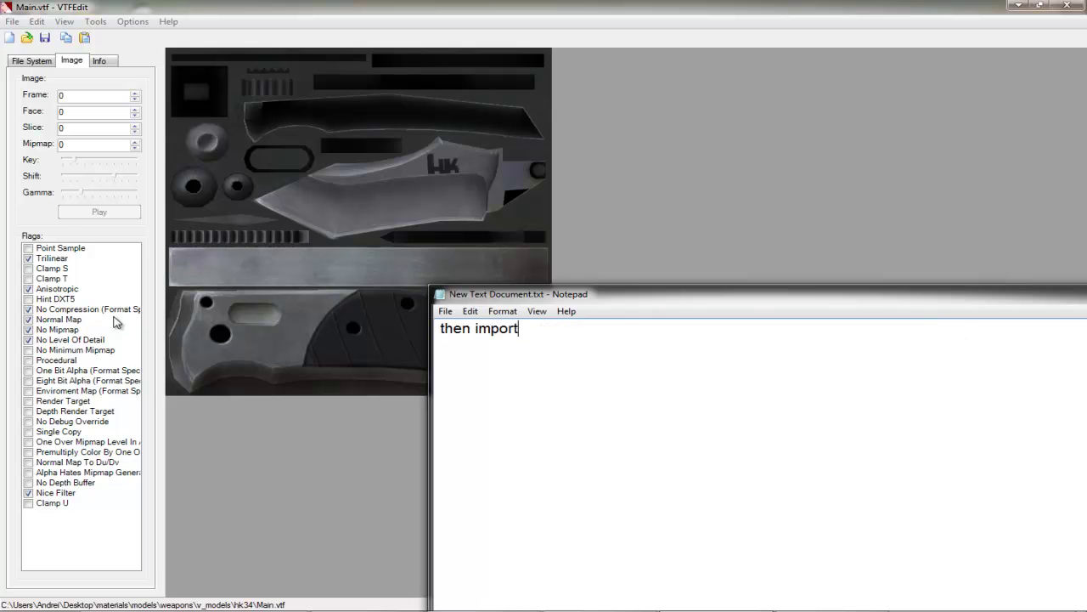
Switch to VTFEdit and open the dialog for importing an image file.
click(6, 7)
click(500, 260)
click(12, 21)
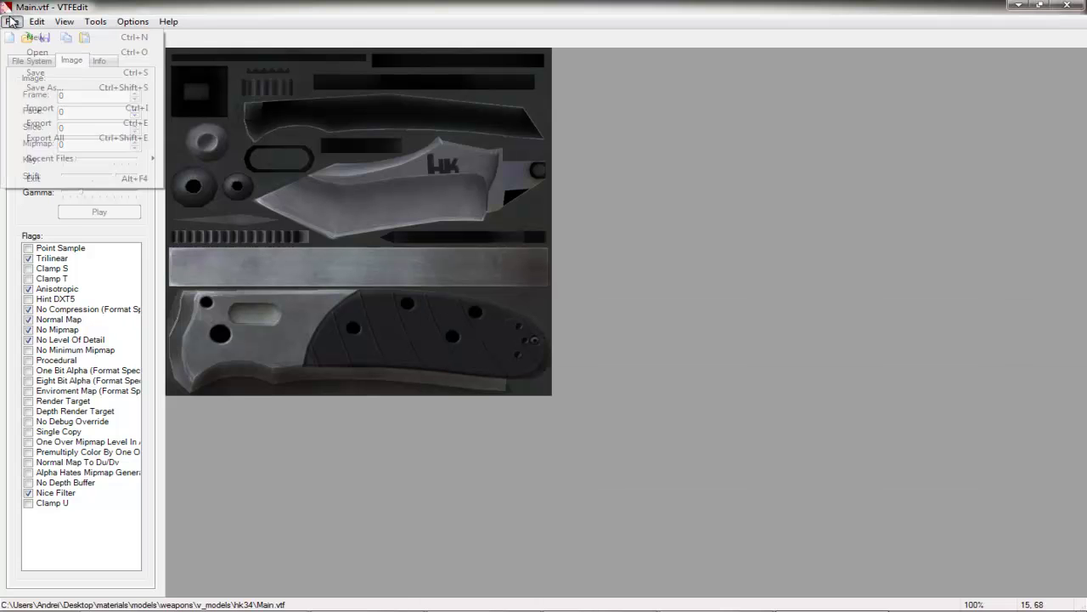
click(71, 111)
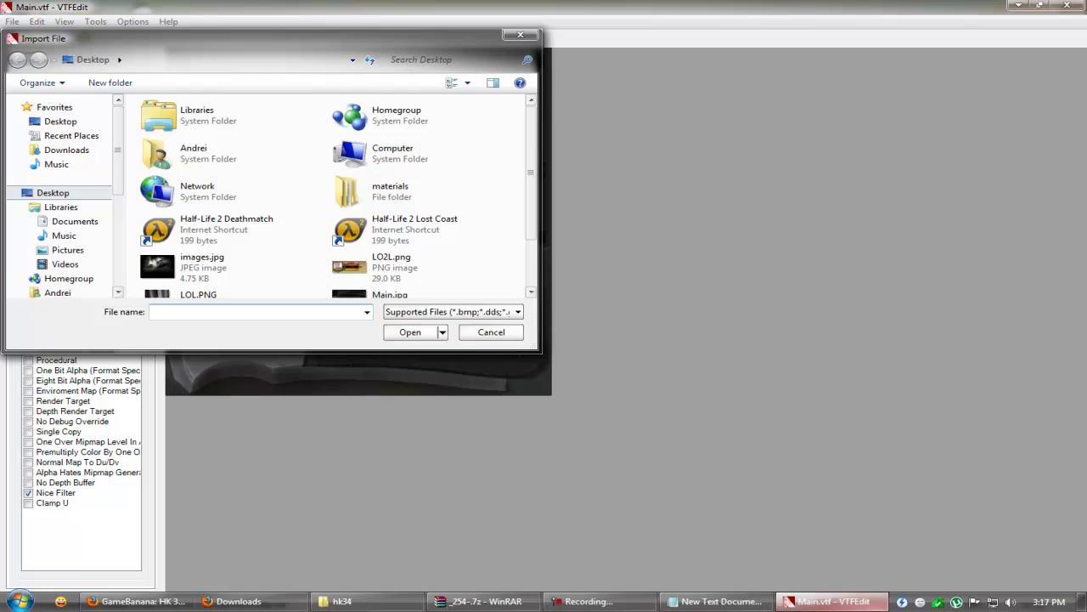
Replace the Notepad text with "select the edited file..".
click(943, 602)
key(ctrl+a)
text(se)
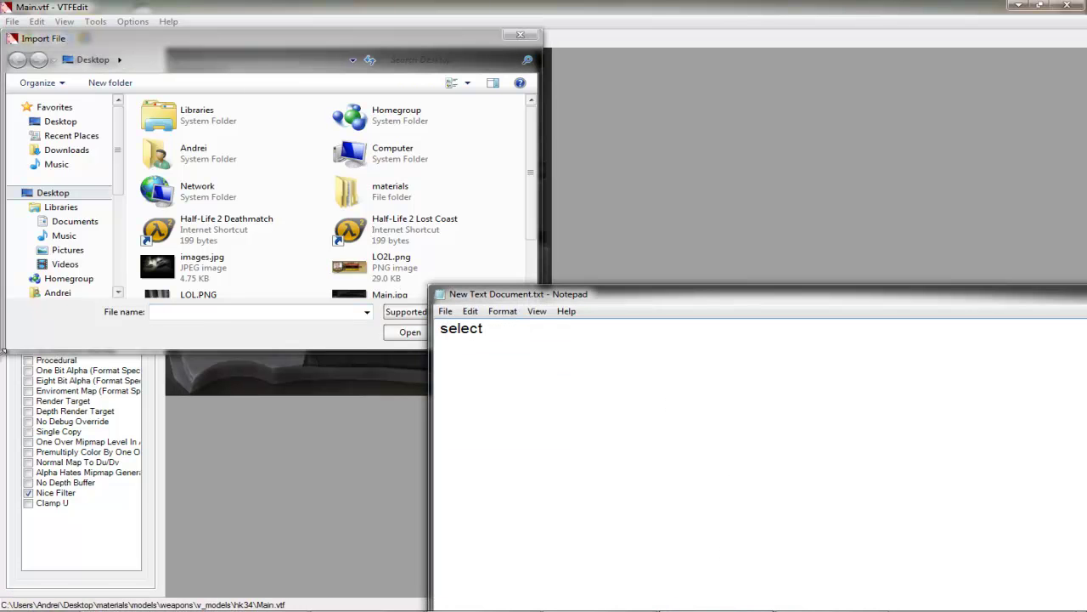
text(lect the edite)
Import Main.jpg from the Desktop into VTFEdit and accept the offered VTF options.
click(382, 269)
scroll(383, 264, down, 2)
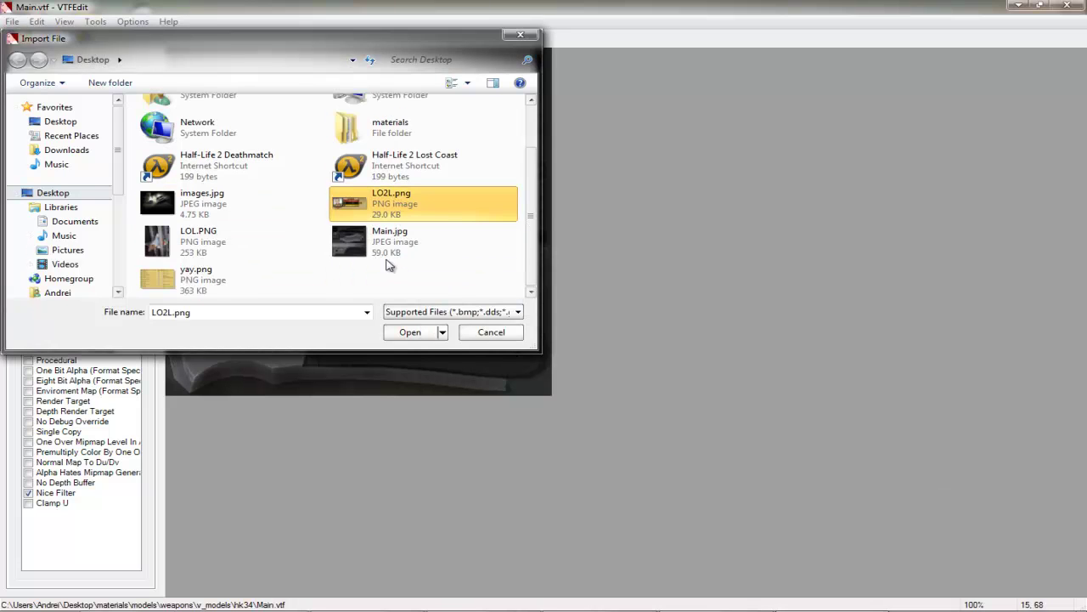
click(384, 255)
double_click(384, 256)
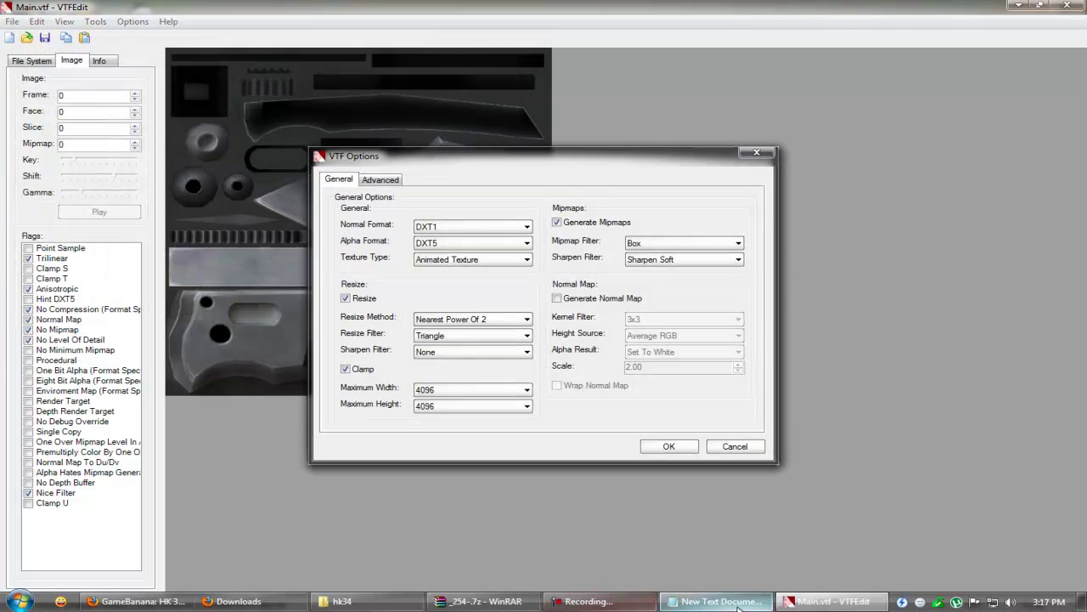
click(718, 601)
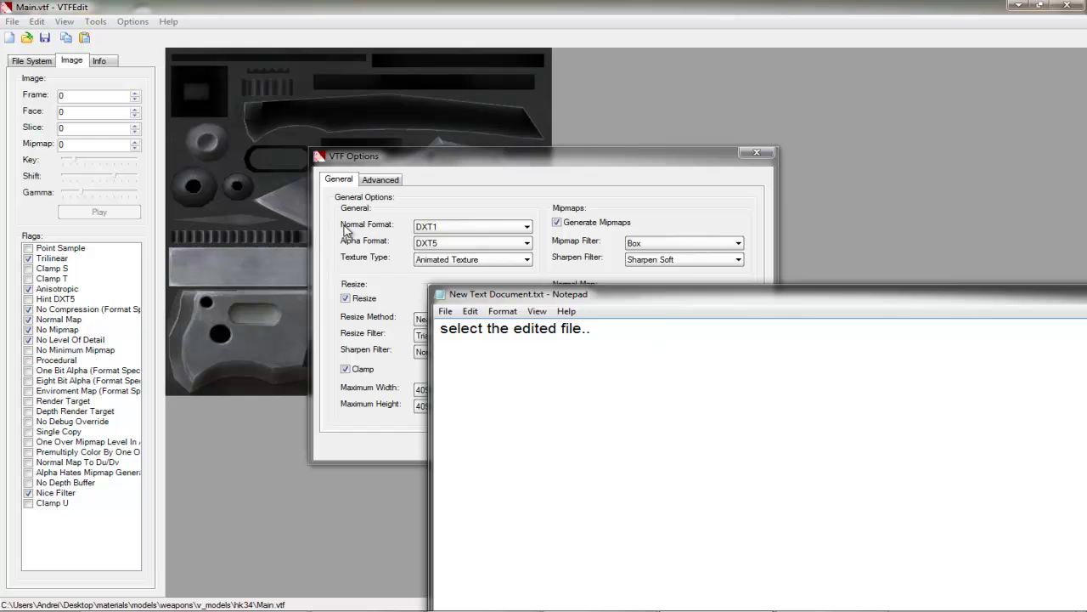
click(389, 332)
click(664, 447)
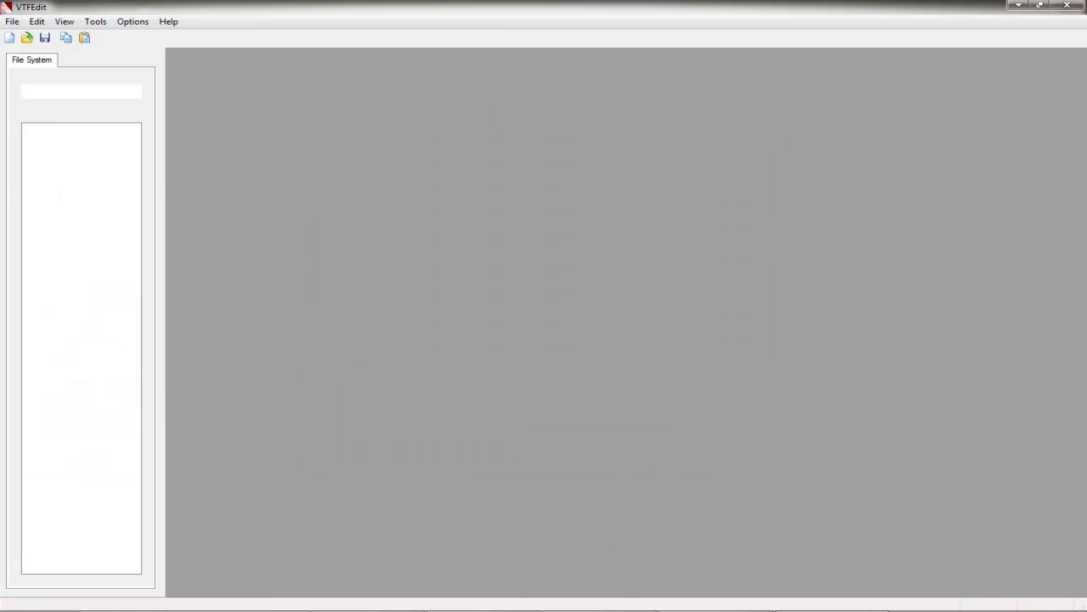
Replace the Notepad text with "then save it as an .vtf".
click(717, 602)
drag(694, 434, 3, 256)
key(BackSpace)
text(then )
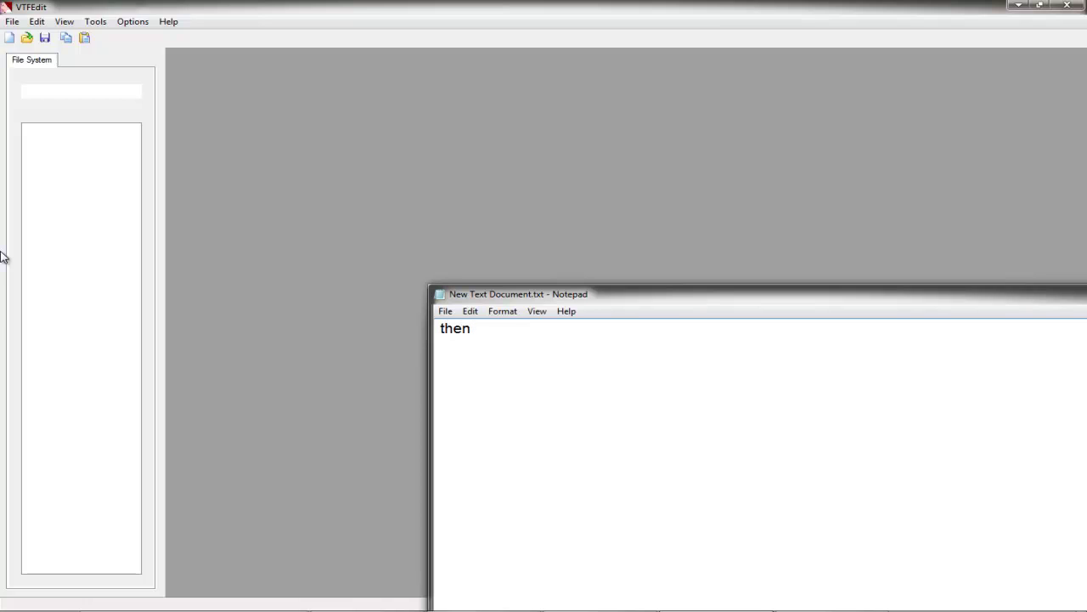
text(save it as an .vtt)
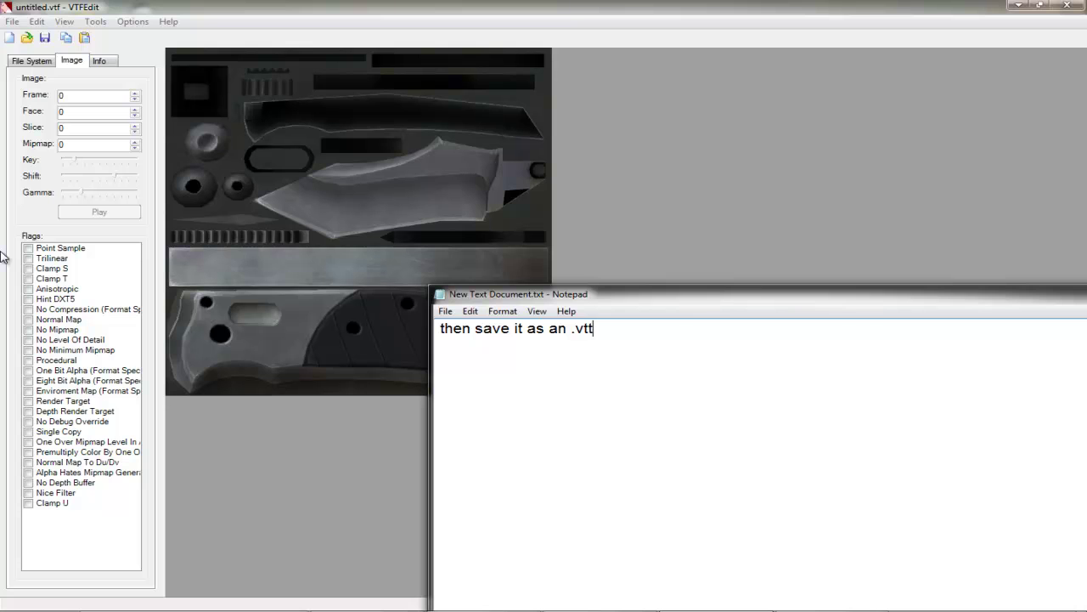
Save the imported texture on the Desktop as Main.vtf and close VTFEdit.
click(537, 145)
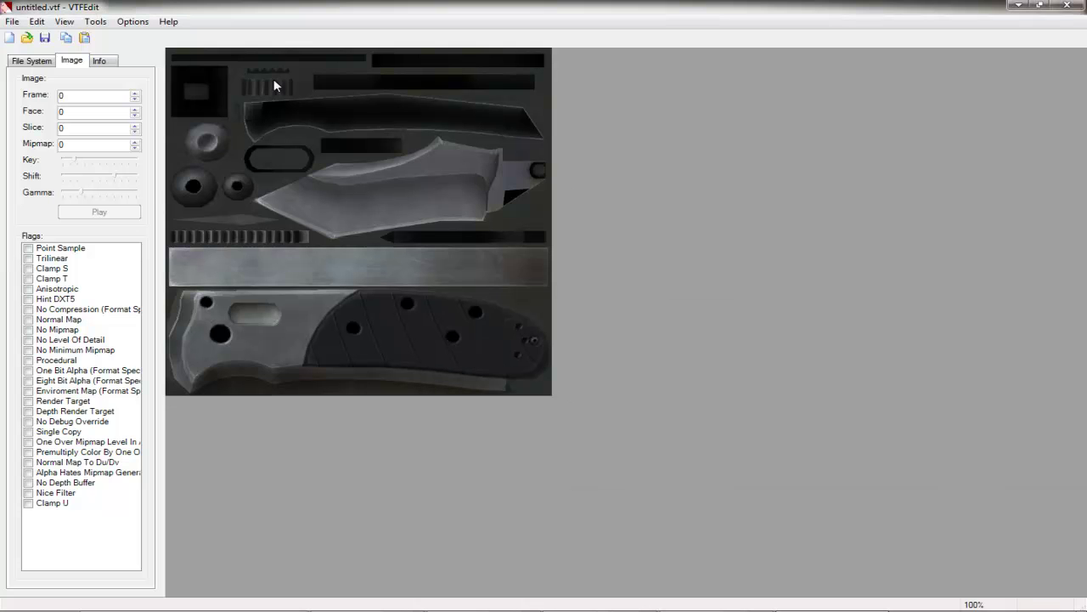
click(12, 22)
click(42, 87)
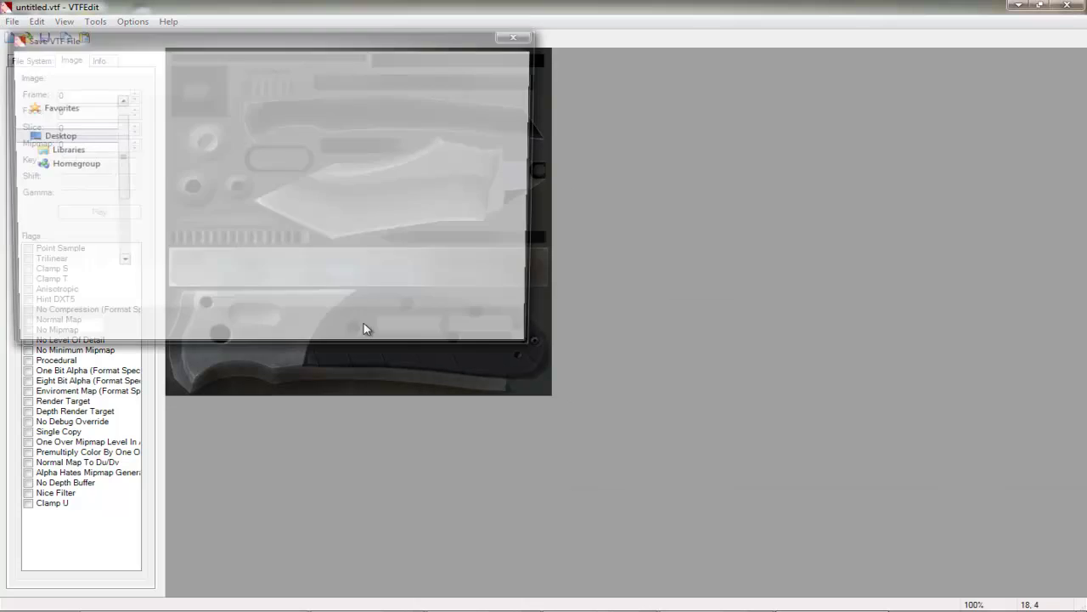
text(M)
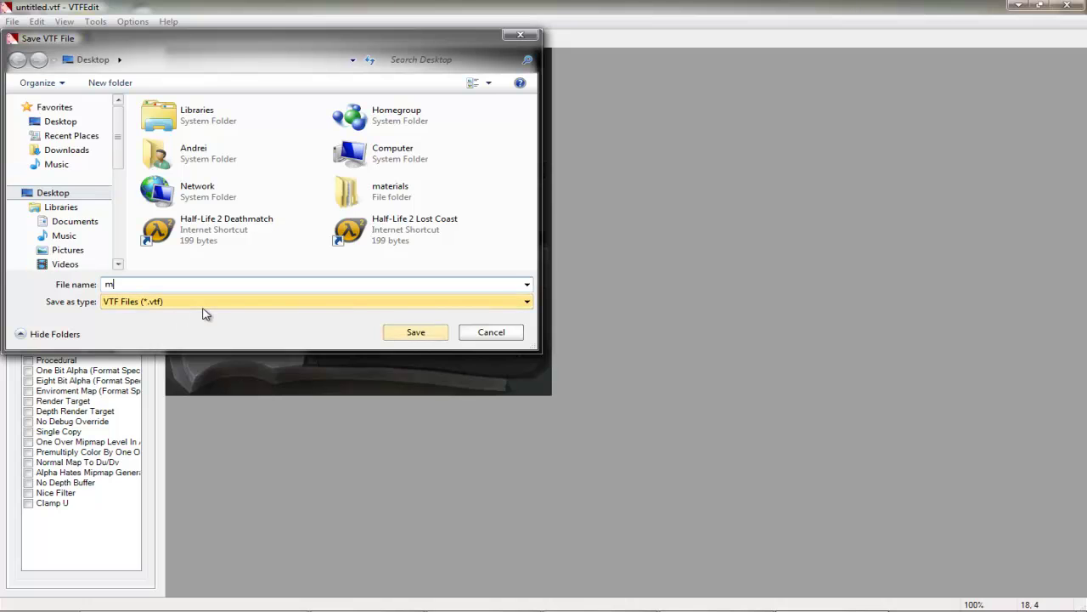
text(ain.vtf)
key(Return)
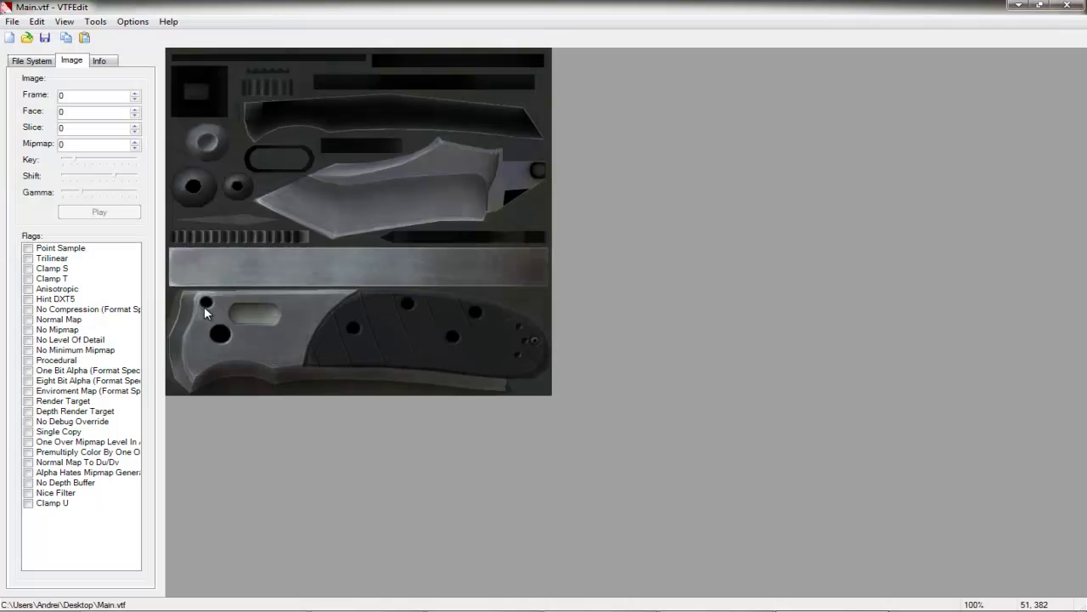
click(1066, 5)
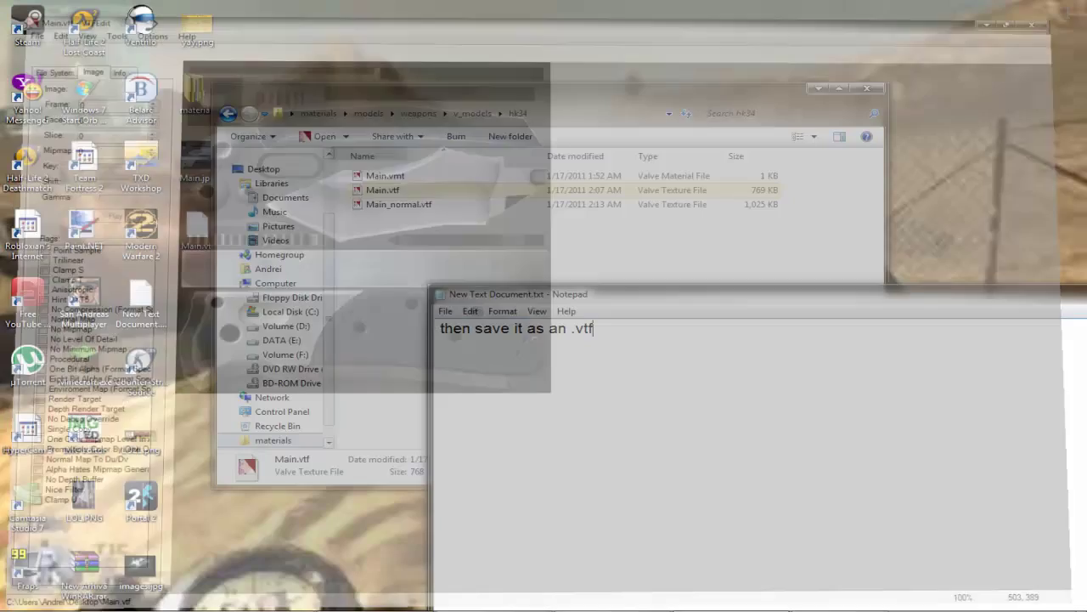
Replace the Notepad text with "then u b done!! :D" and the line "first backup the original one bcuz you maybe messed u".
key(ctrl+a)
text(then u b done!! :D  )
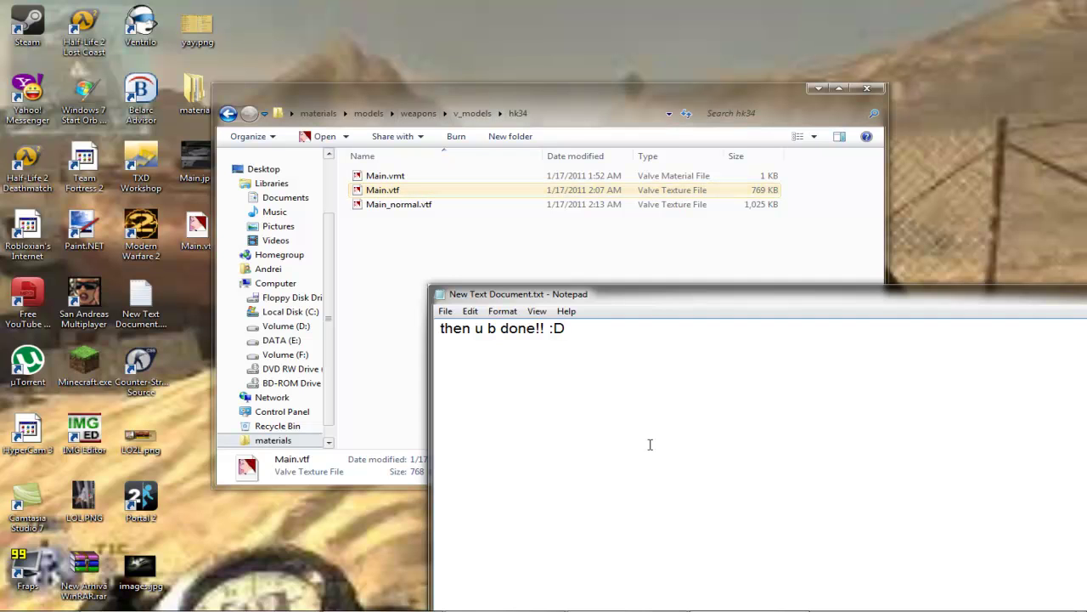
text(first backup )
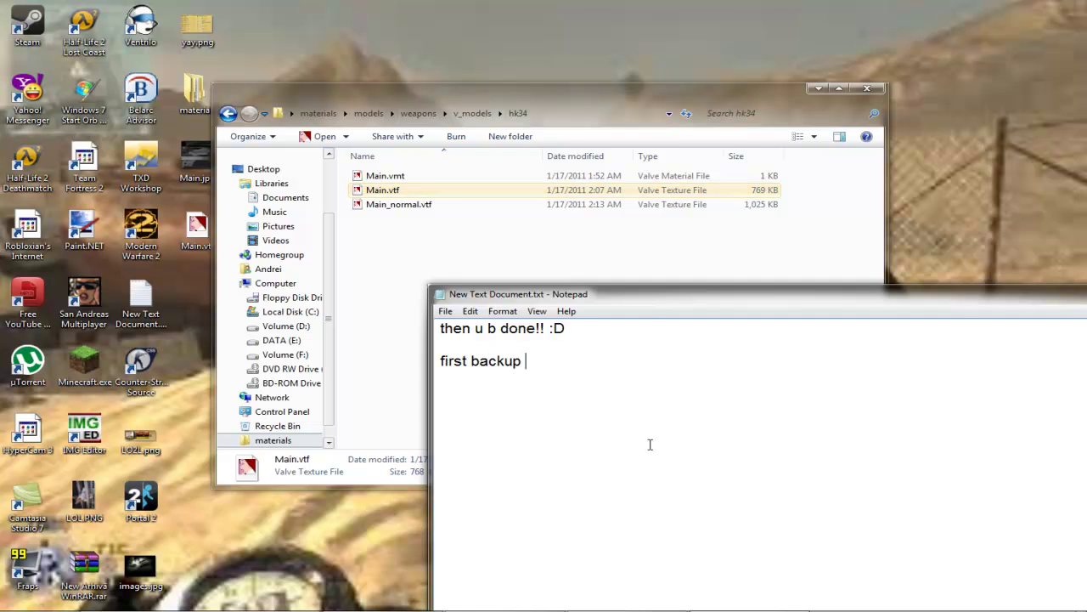
text(the original one bcuz you'll may)
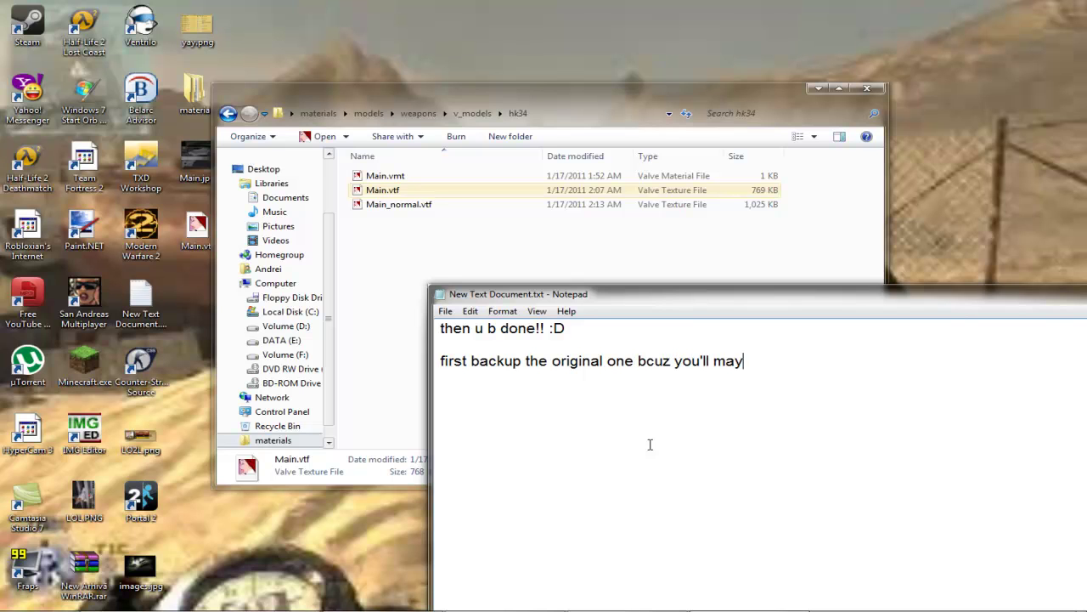
text(be mess u)
key(BackSpace)
key(BackSpace)
key(BackSpace)
key(BackSpace)
key(BackSpace)
key(BackSpace)
key(BackSpace)
key(BackSpace)
key(BackSpace)
key(BackSpace)
key(BackSpace)
key(BackSpace)
key(BackSpace)
text(maybe messed u)
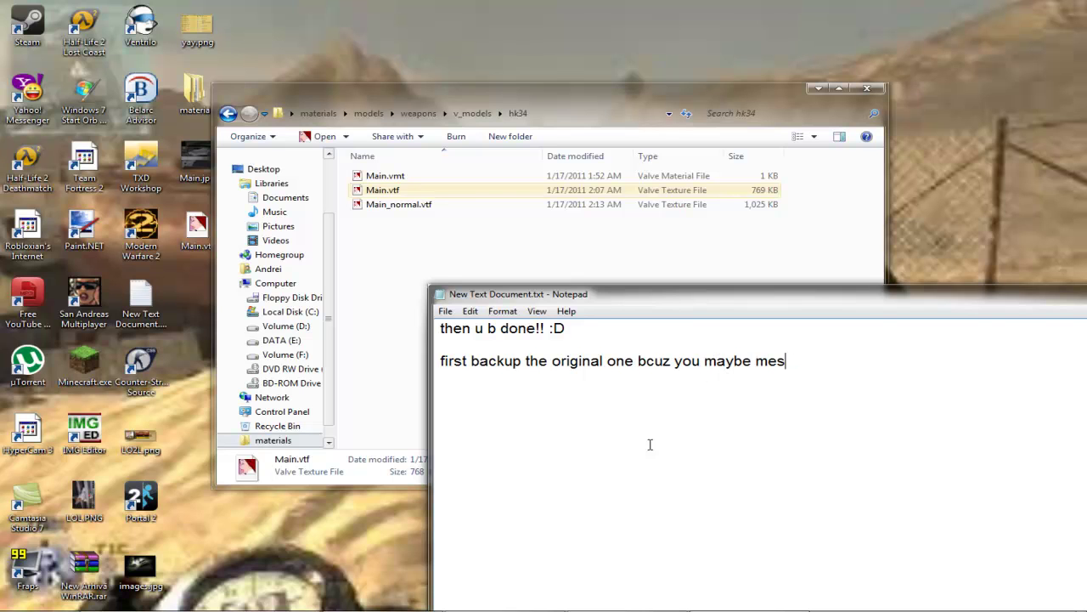
Rename Main.vtf in the hk34 folder as MainZeeBackup.vtf.
click(412, 217)
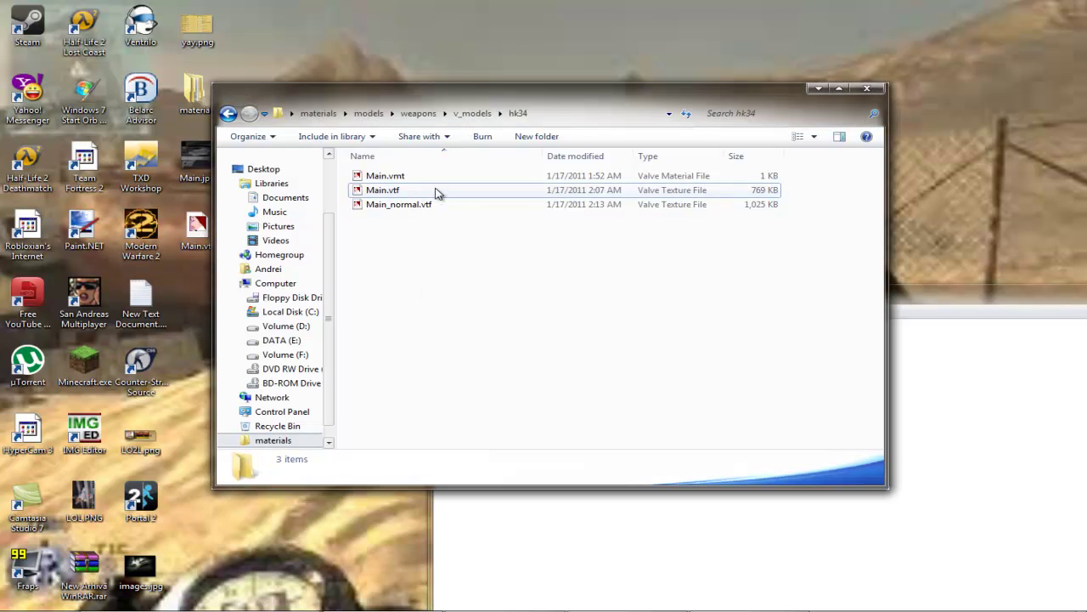
right_click(424, 198)
click(395, 203)
click(390, 190)
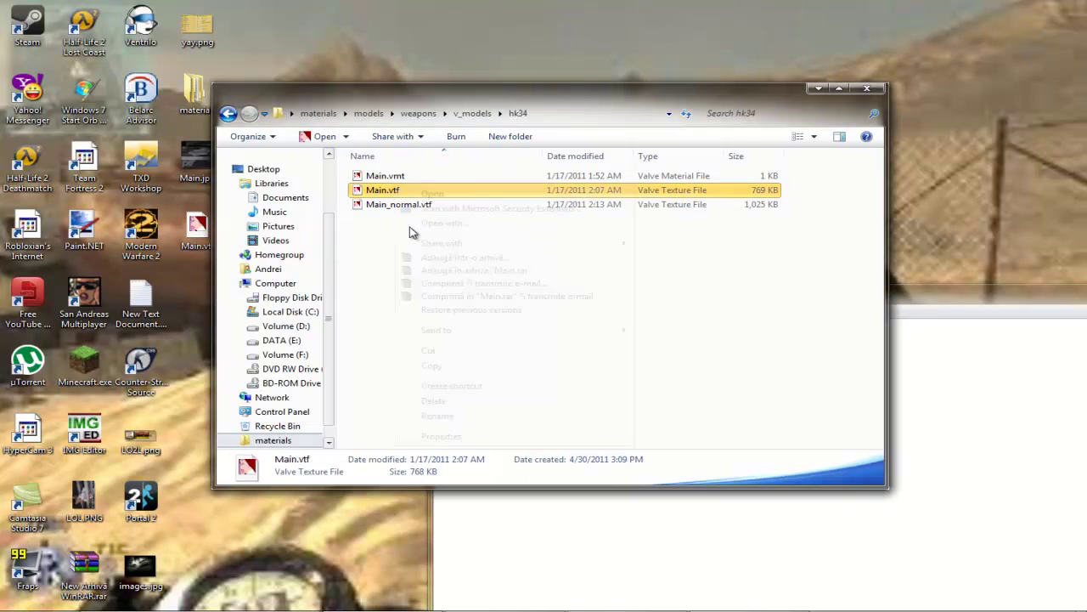
right_click(409, 190)
click(449, 415)
text(MainD)
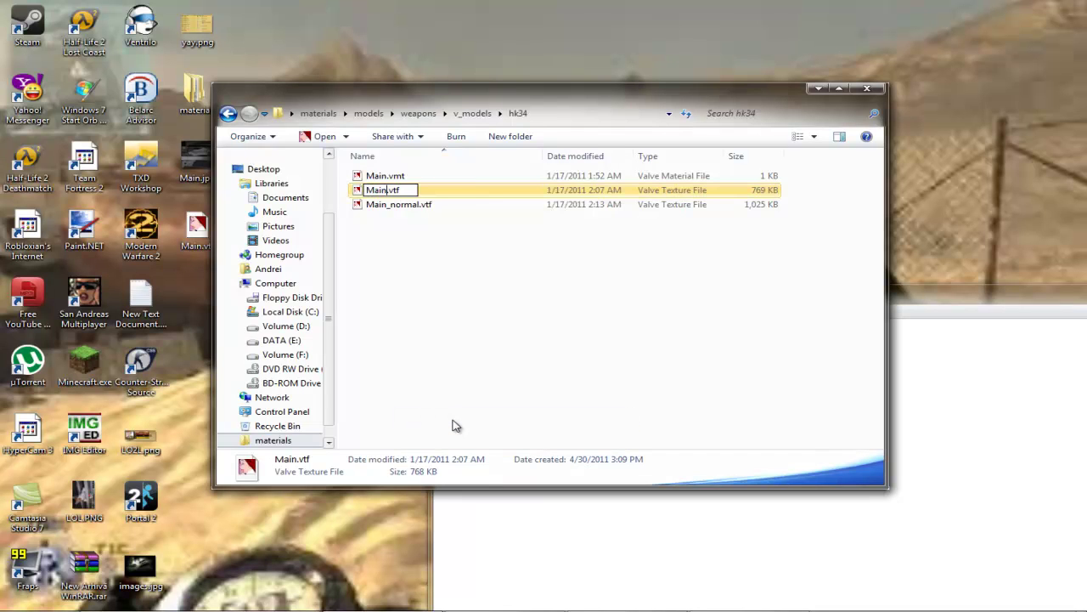
key(BackSpace)
text(ZEBACK)
key(BackSpace)
key(BackSpace)
key(BackSpace)
key(BackSpace)
key(BackSpace)
text(eeBa)
text(ckup)
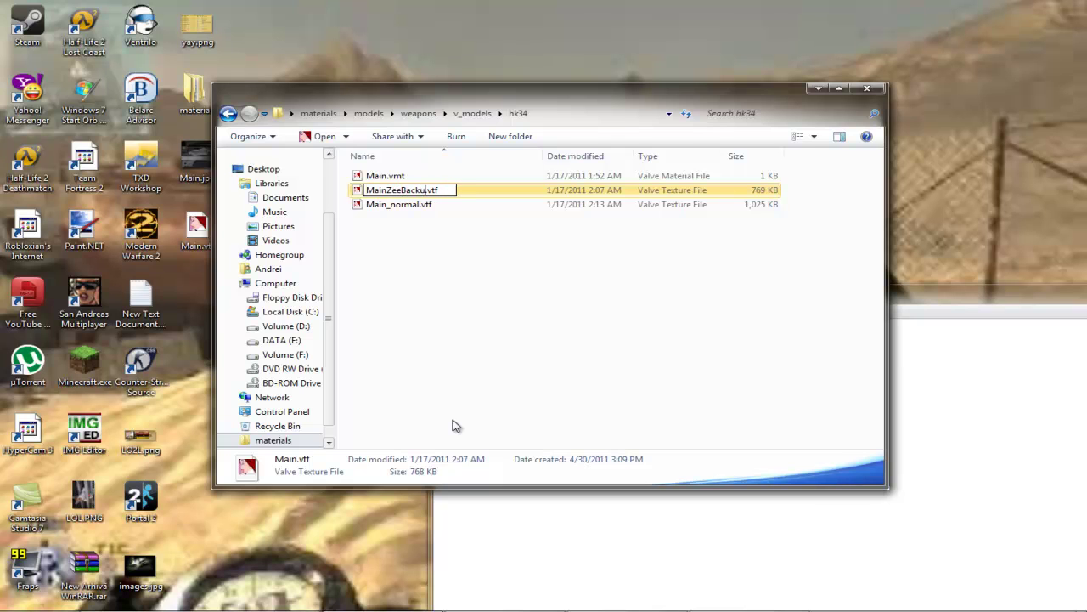
key(Return)
click(193, 212)
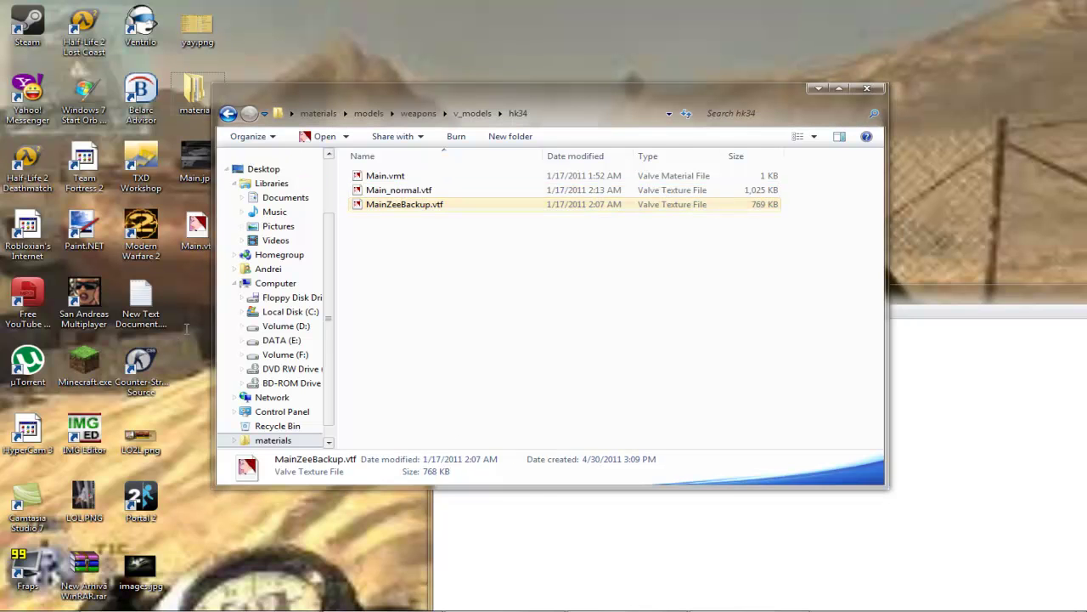
Replace the Notepad text with "no i dont backup like that,i just was bored :P".
click(841, 562)
key(ctrl+a)
text(no i dont backup lik)
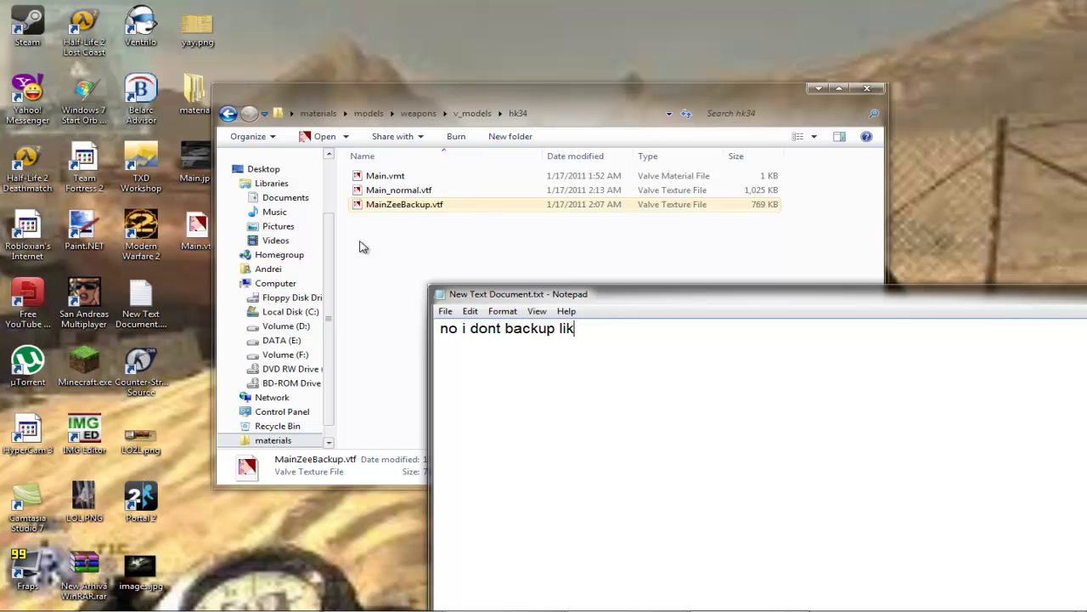
text(e that,i just was bored :P)
Rename MainZeeBackup.vtf in the hk34 folder as Mainbak.vtf.
click(403, 294)
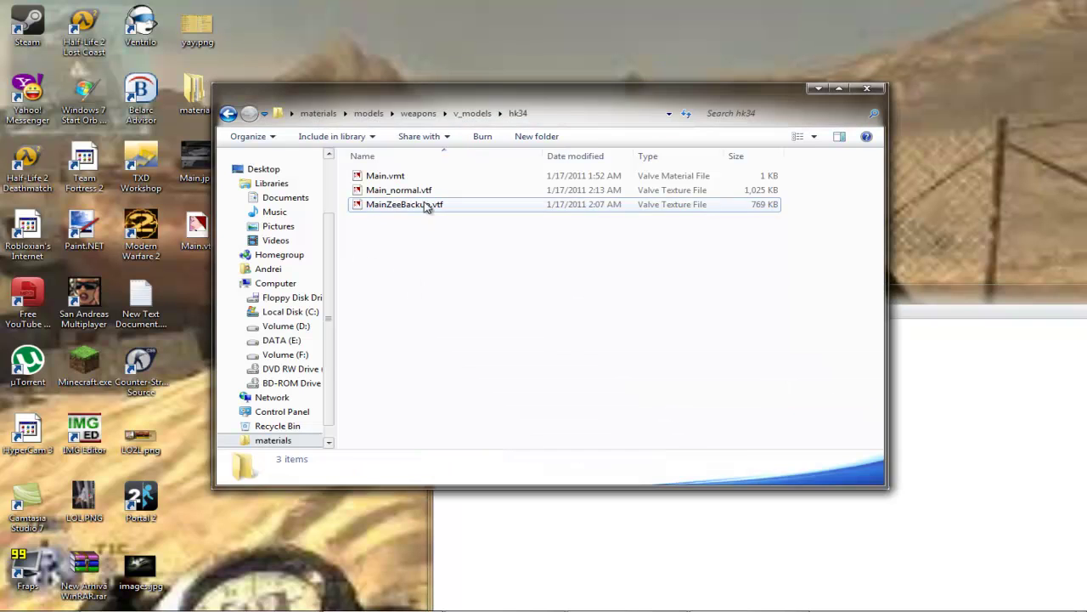
right_click(424, 204)
click(458, 430)
key(Right)
key(BackSpace)
key(BackSpace)
key(BackSpace)
key(BackSpace)
key(BackSpace)
key(BackSpace)
key(BackSpace)
key(BackSpace)
key(BackSpace)
text(bak)
key(Return)
Replace the Notepad text with a note saying to copy the edited vtf there.
click(722, 529)
key(ctrl+a)
key(BackSpace)
text(then impo)
key(BackSpace)
key(BackSpace)
key(BackSpace)
key(BackSpace)
text(copy the ori)
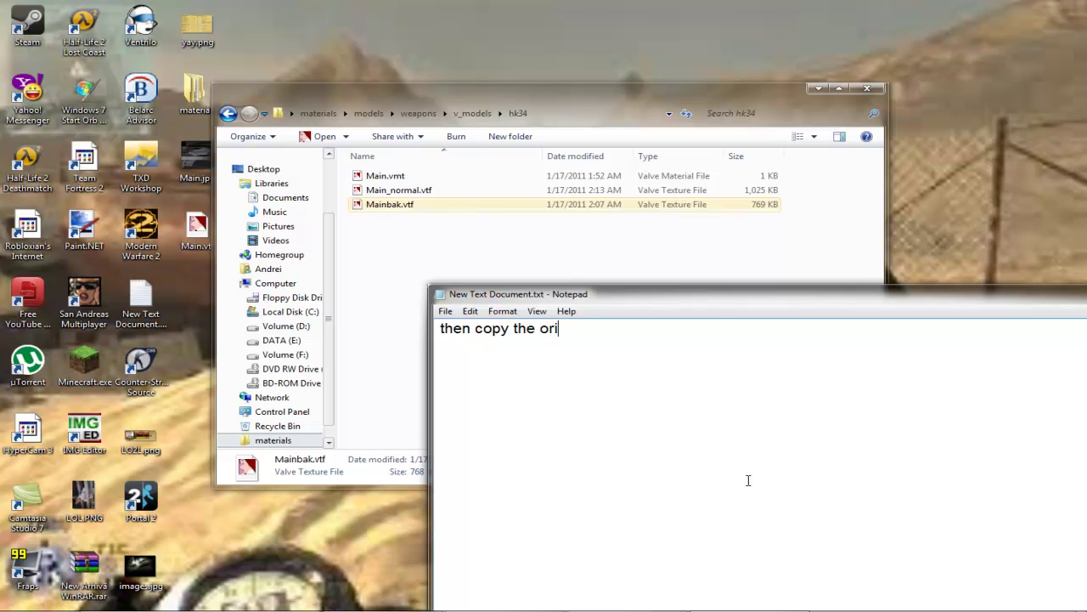
text(ed vtf there)
Move the edited Main.vtf from the Desktop into the hk34 folder.
drag(192, 241, 365, 308)
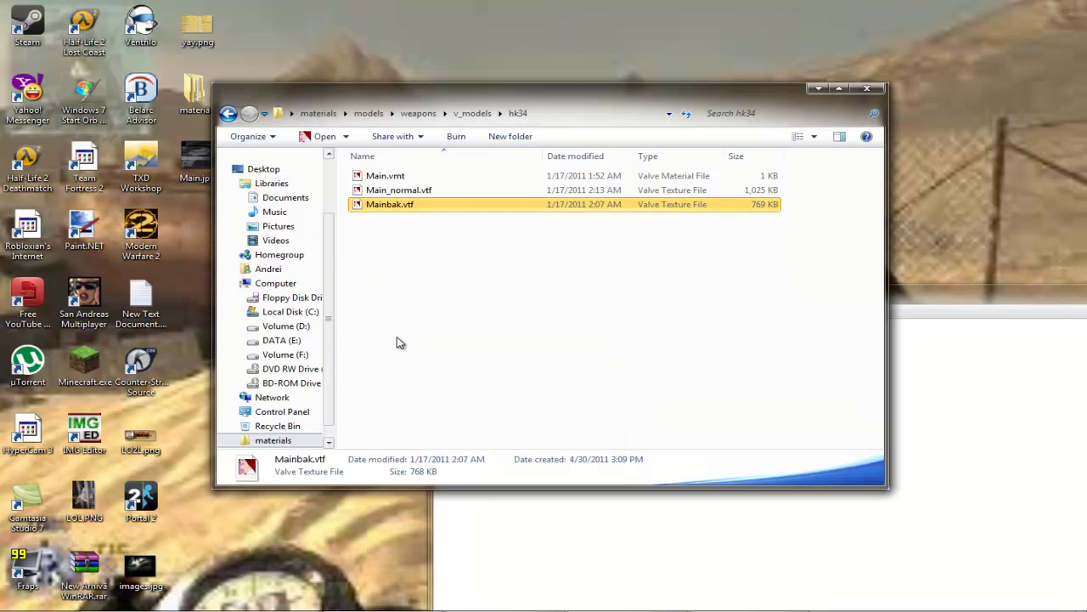
Replace the Notepad text with "then u b done! have fun in-game", followed by a blank line.
click(742, 513)
key(ctrl+a)
text(then u b done! have fun in-game)
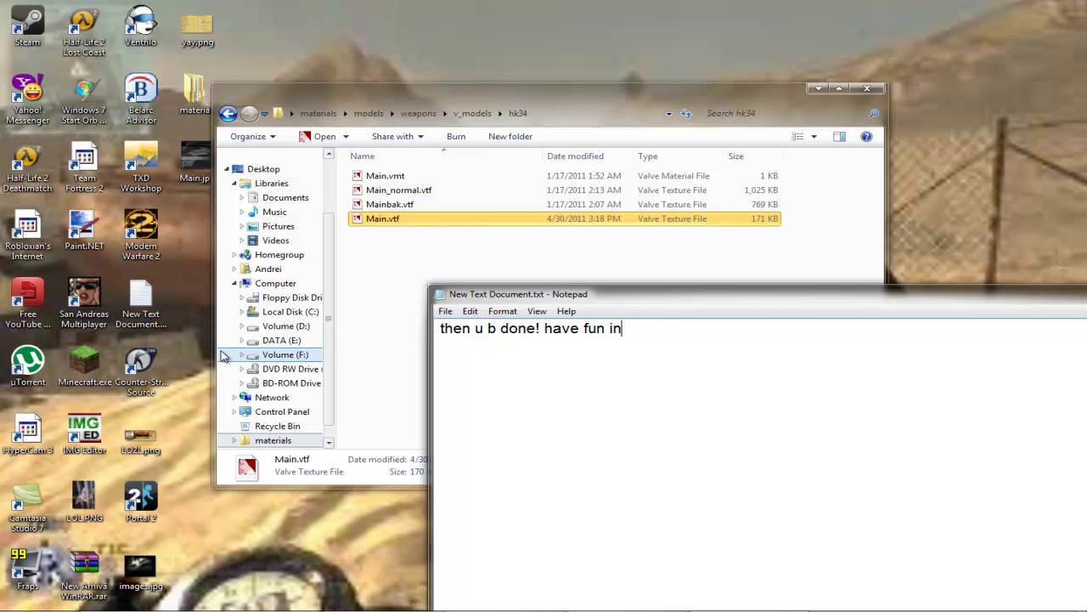
key(Return)
key(Return)
Add the line "reminder: You may NOT edit and say that you made it." to the Notepad text.
text(reminder: You)
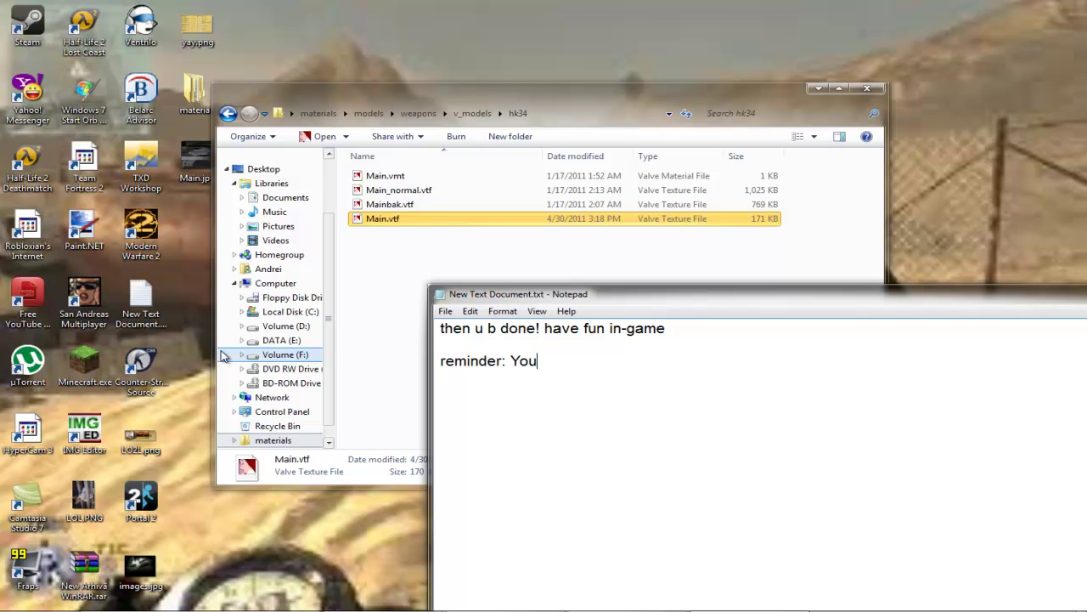
text( may NOT edit)
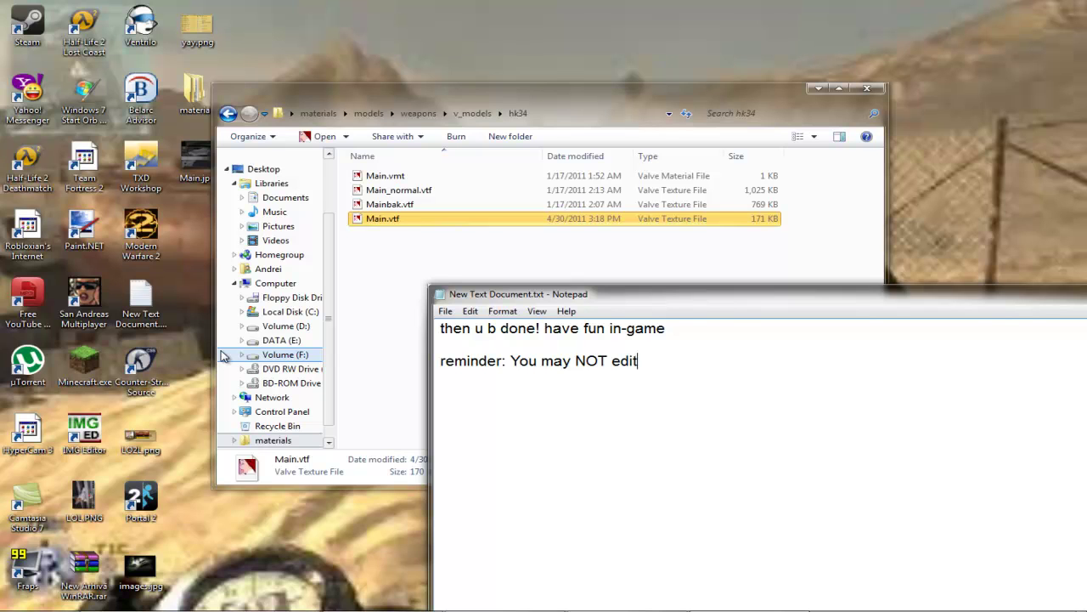
text( and say that you made it)
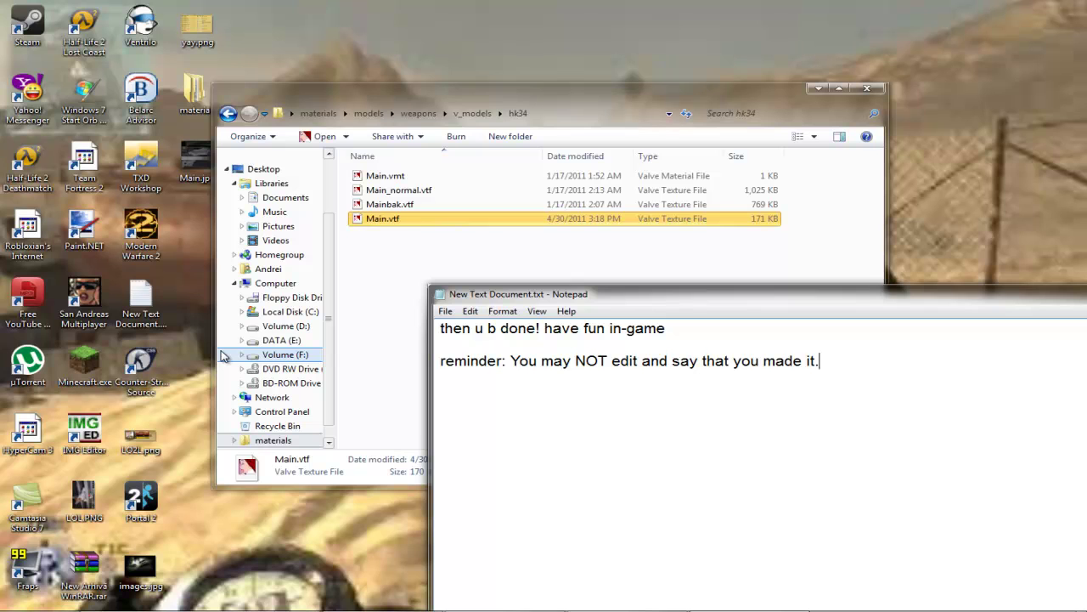
text(.)
Add the line "or the original owner will fuck you up somehow....well enjoy! :D" below the reminder.
key(Return)
text(or the original own)
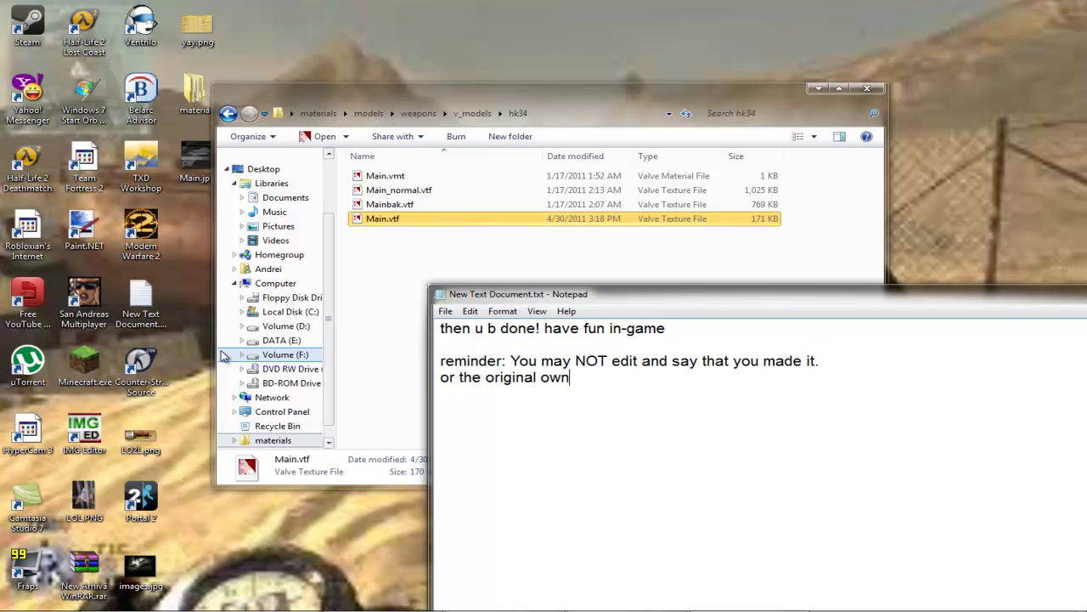
text(er will fuck you up somehow....well enjoy! :D)
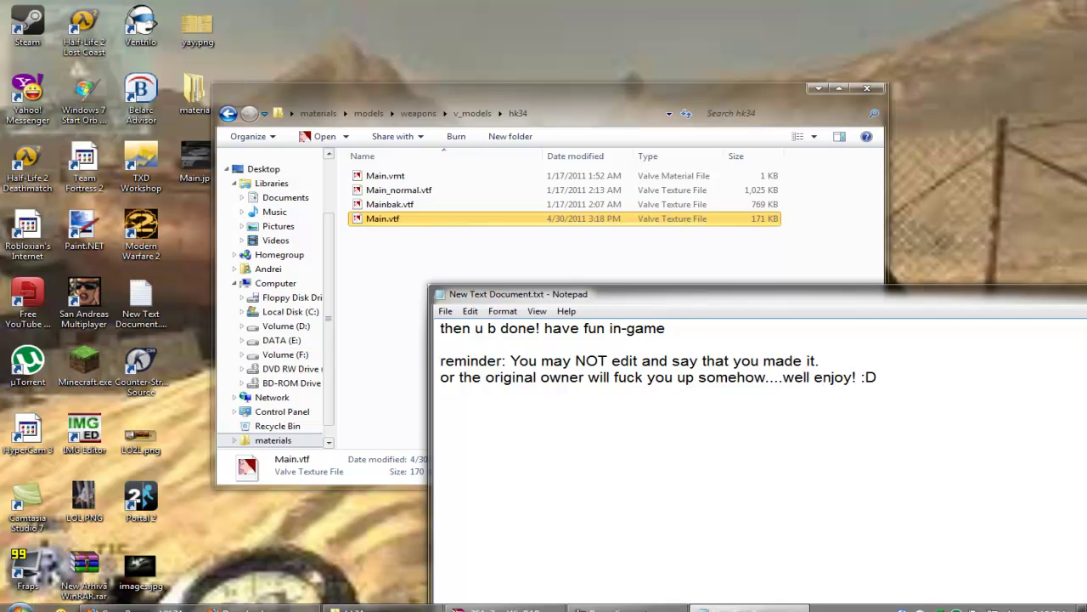
click(544, 601)
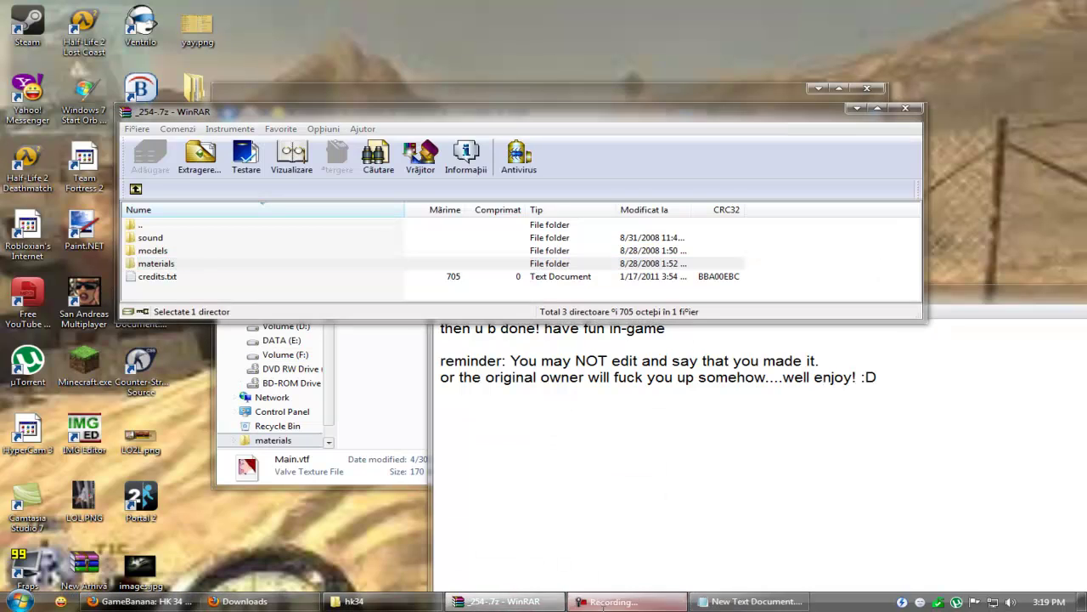
click(611, 602)
click(1057, 564)
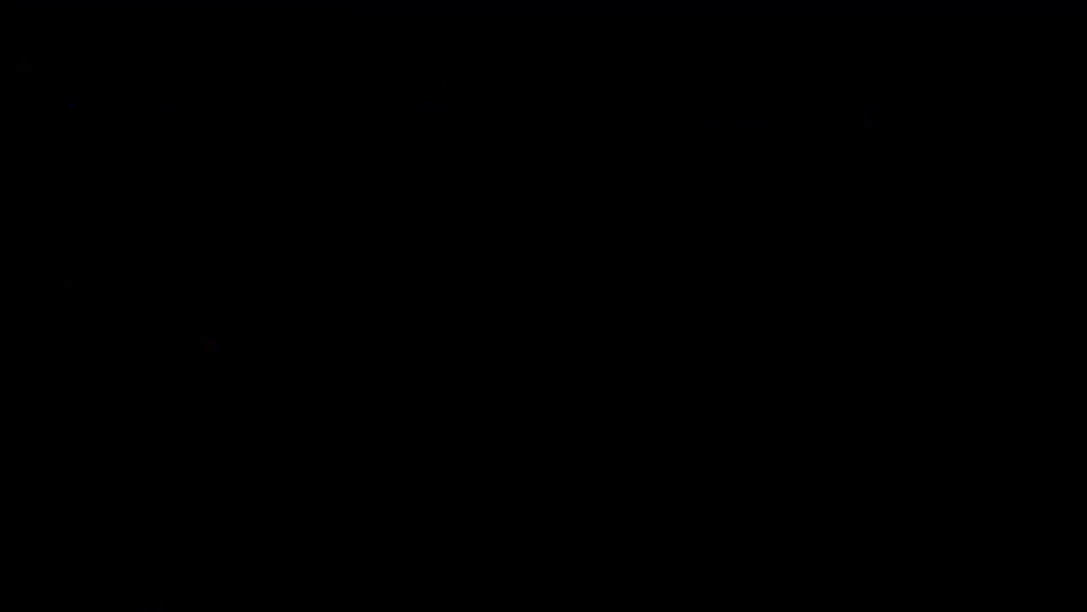